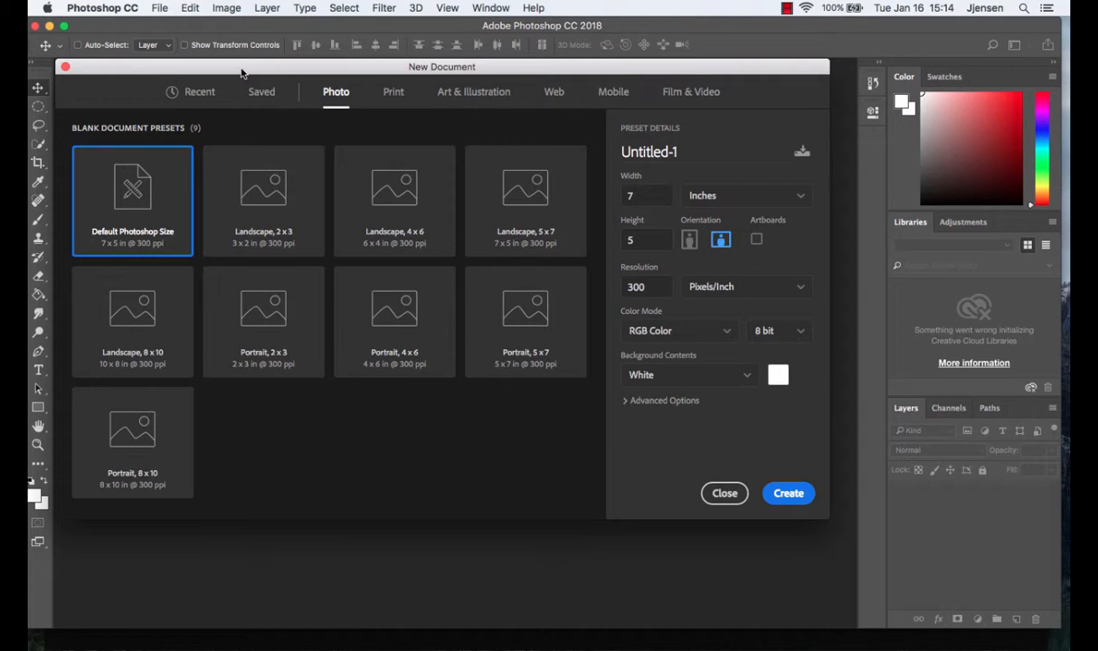
pyautogui.click(263, 94)
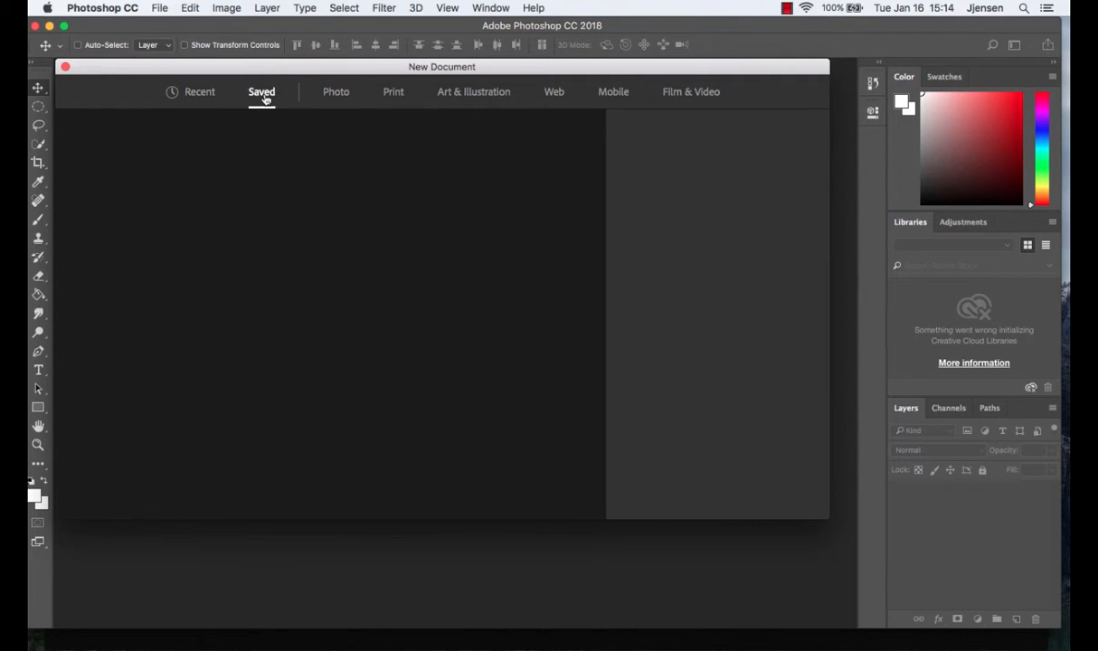
pyautogui.click(333, 96)
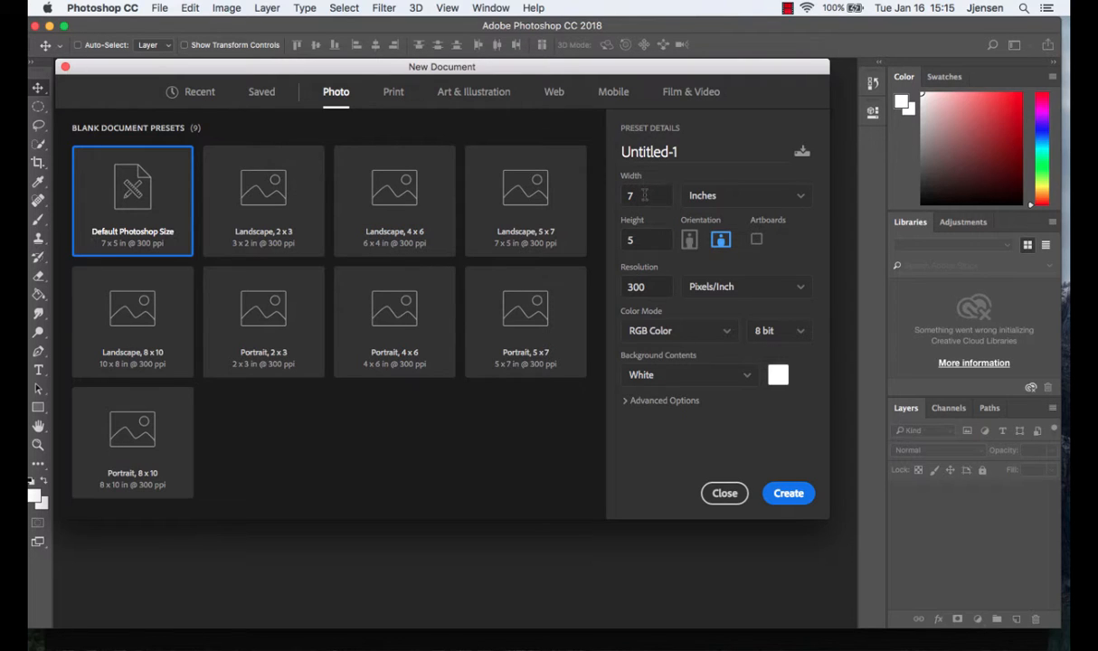
pyautogui.click(638, 196)
pyautogui.write('12')
pyautogui.click(633, 240)
pyautogui.write('10')
pyautogui.press('Tab')
pyautogui.write('10')
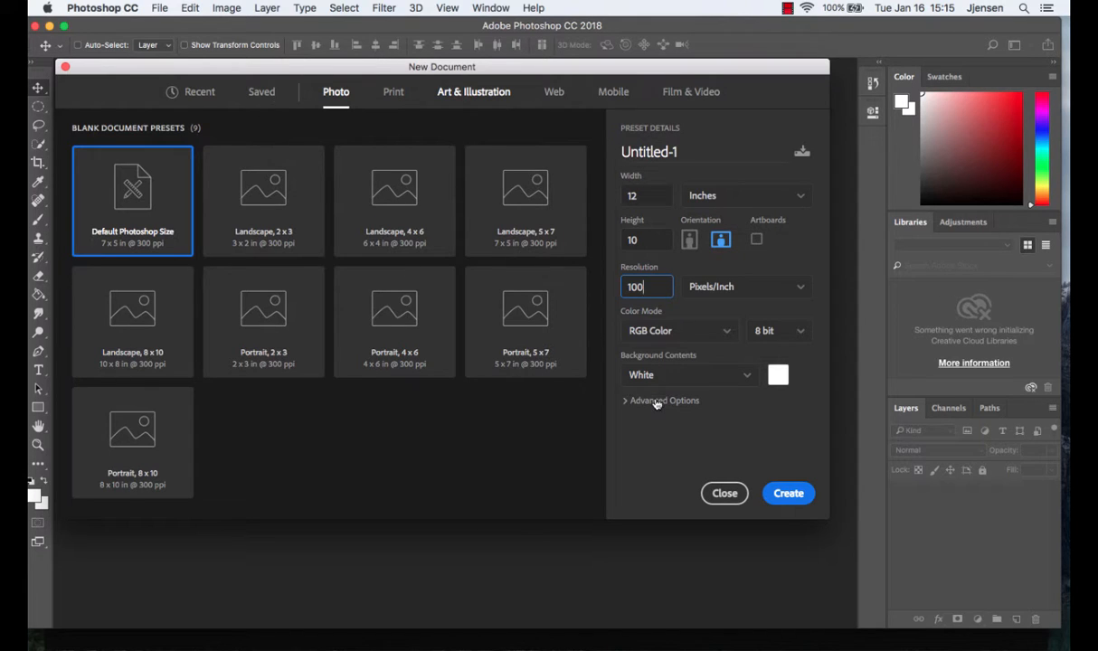
pyautogui.click(708, 481)
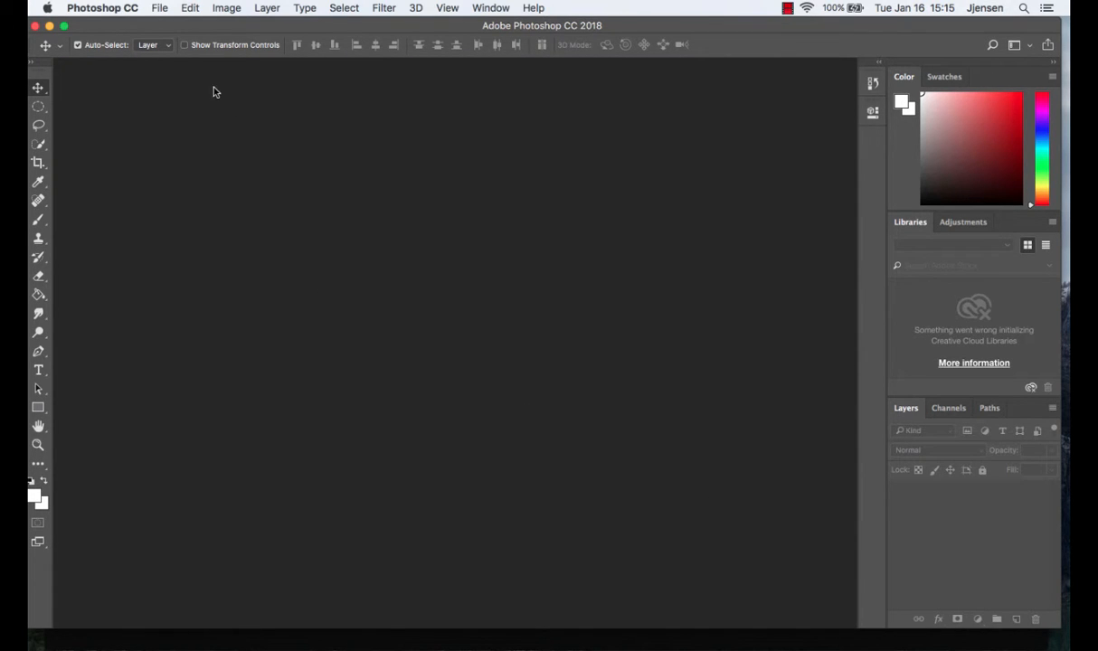
# Open bat.psd from the Desktop
pyautogui.click(160, 8)
pyautogui.click(168, 41)
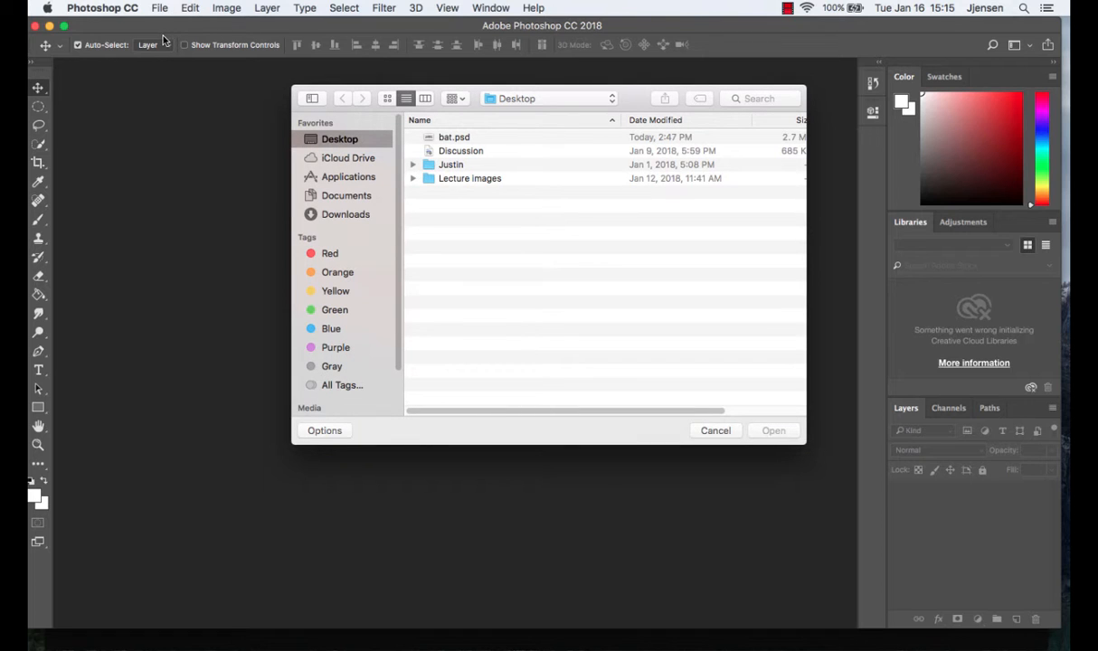
pyautogui.click(444, 138)
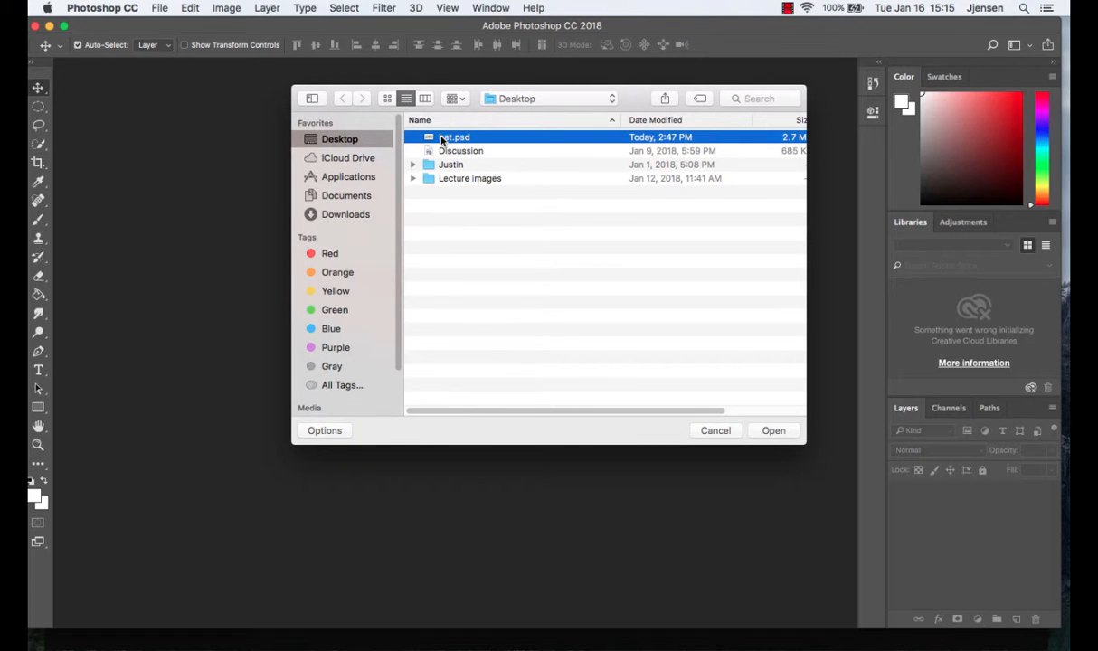
pyautogui.click(774, 431)
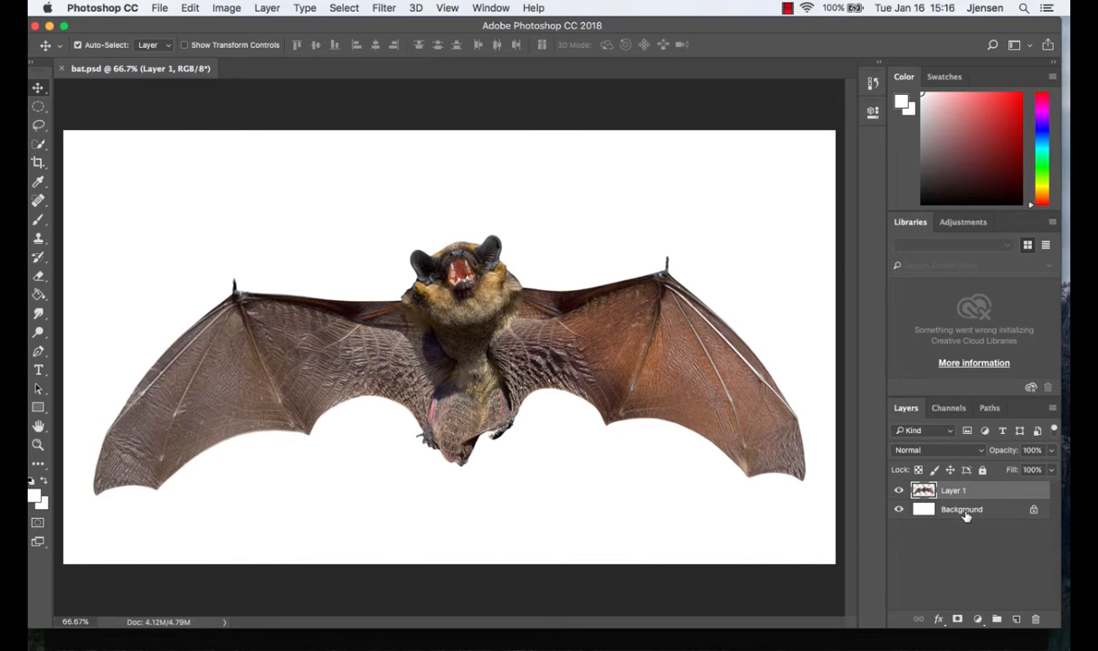
# Convert the locked background into a regular layer named Background and delete that layer
pyautogui.click(899, 511)
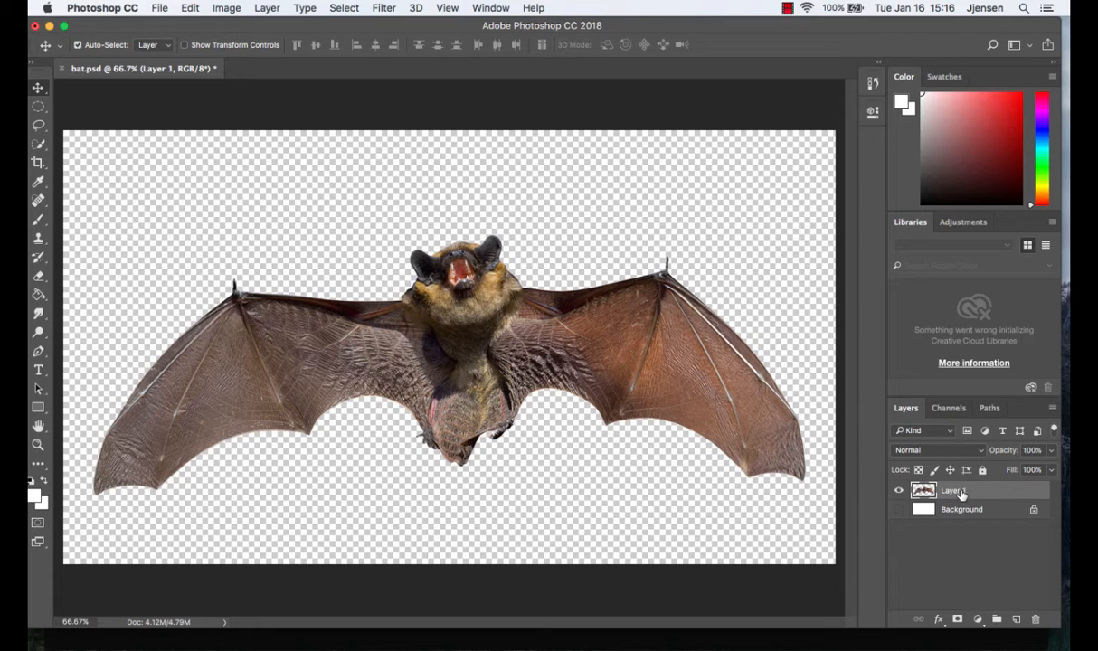
pyautogui.click(899, 511)
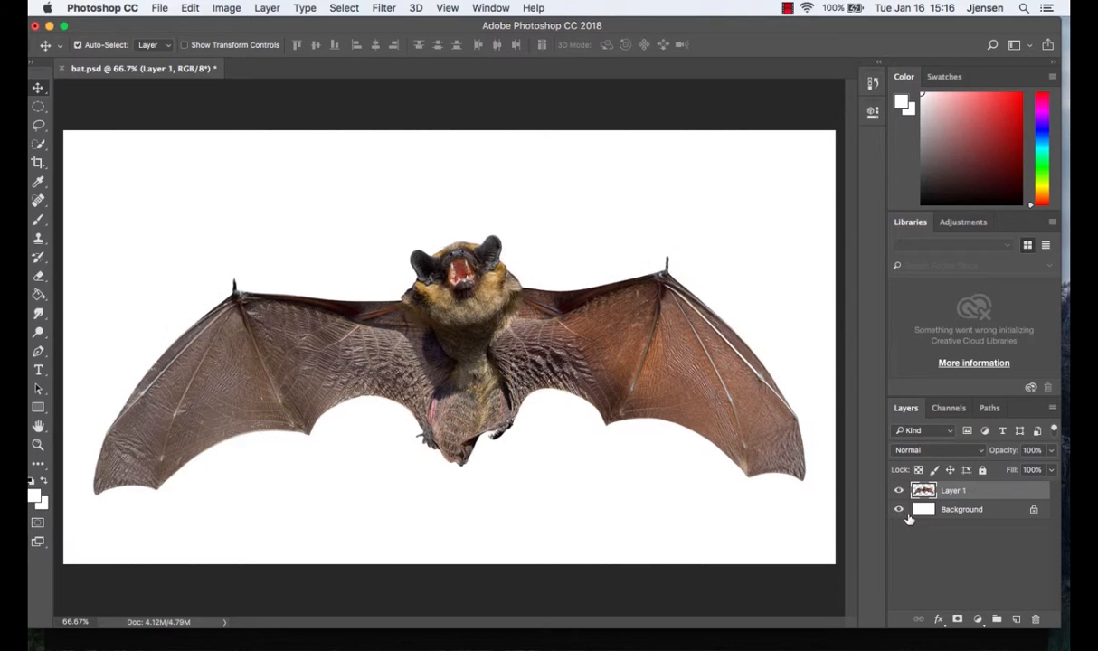
pyautogui.doubleClick(961, 511)
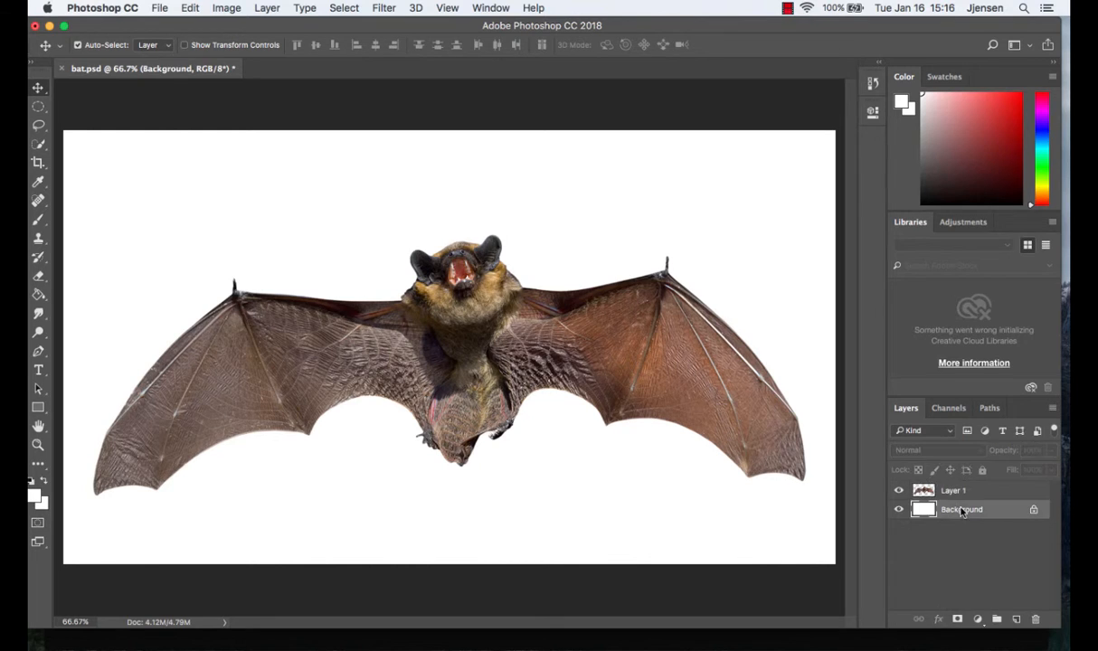
pyautogui.moveTo(507, 268); pyautogui.dragTo(483, 248)
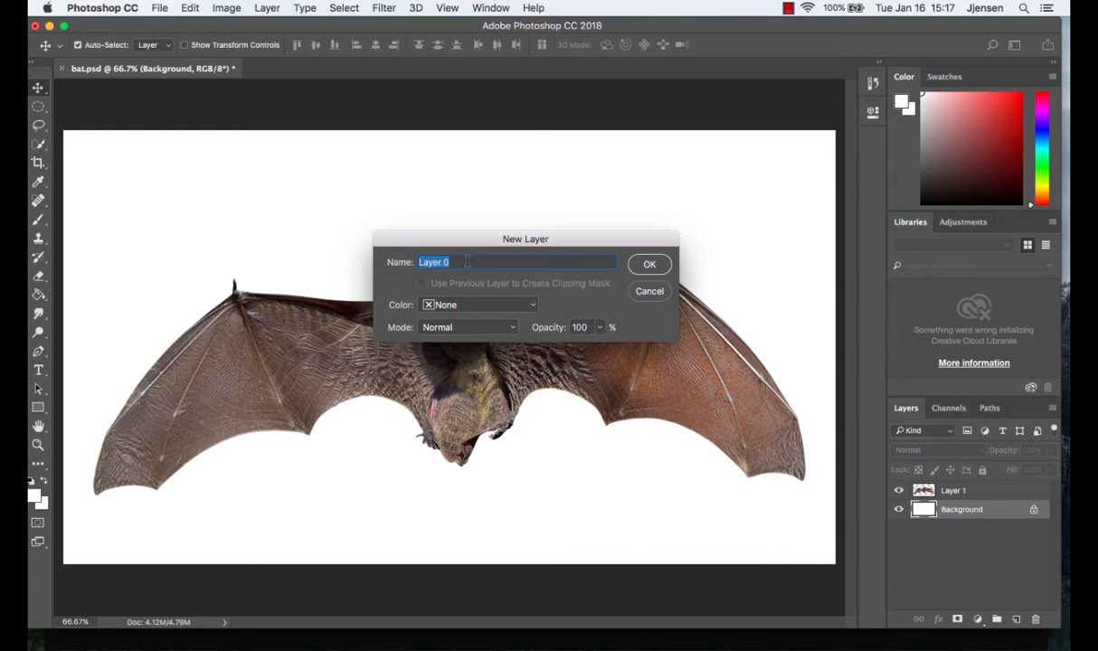
pyautogui.write('Background')
pyautogui.press('Return')
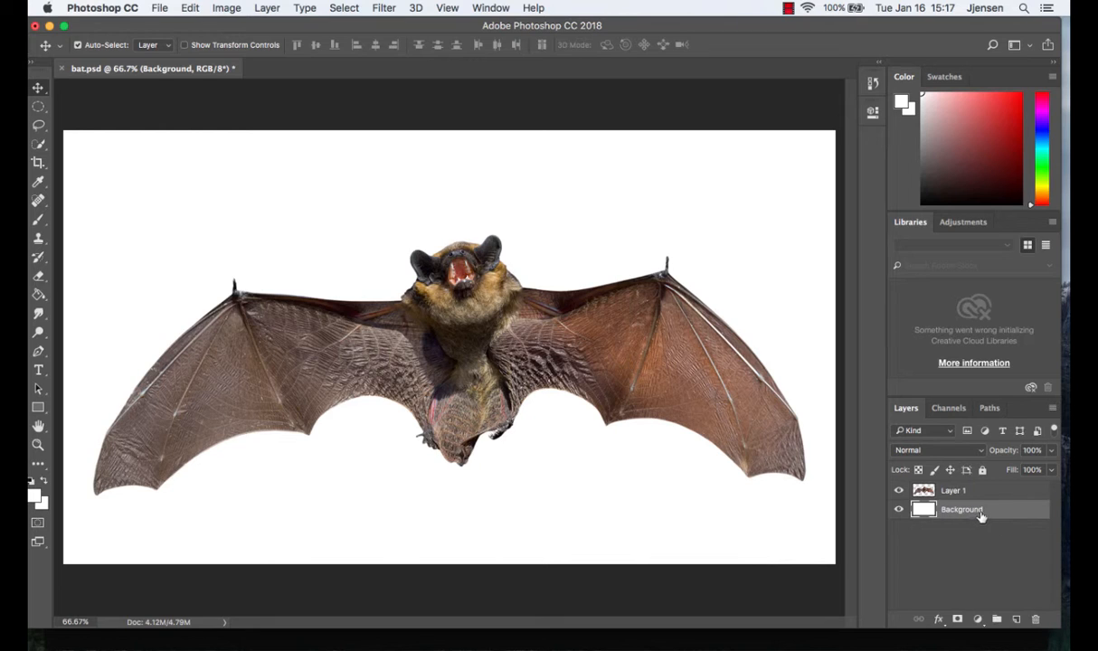
pyautogui.click(1037, 621)
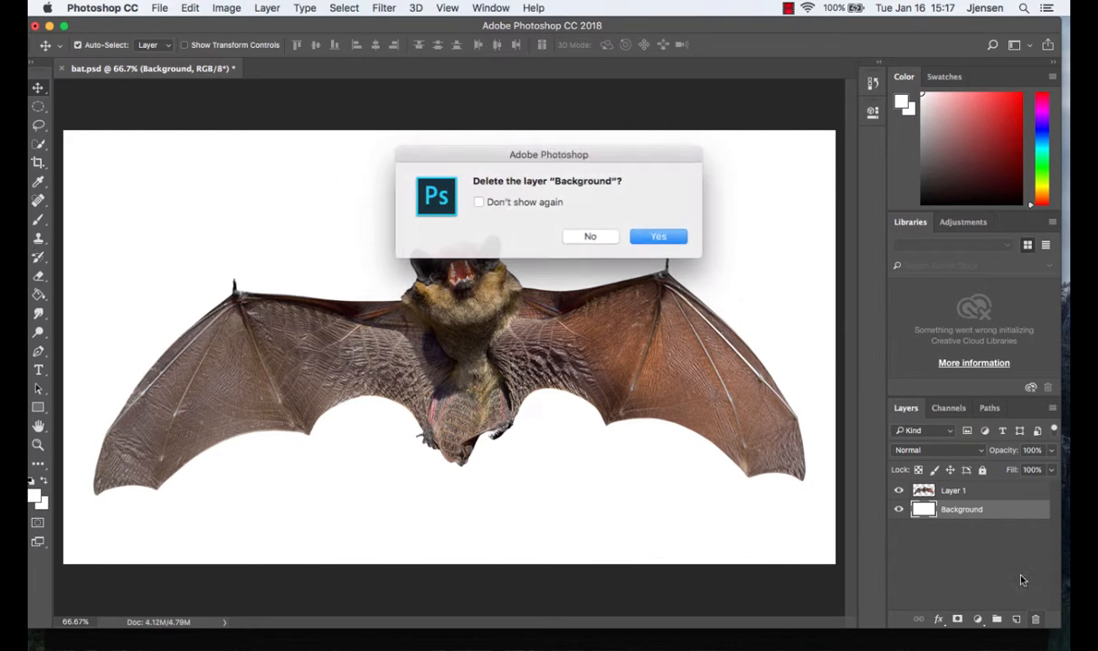
pyautogui.click(658, 237)
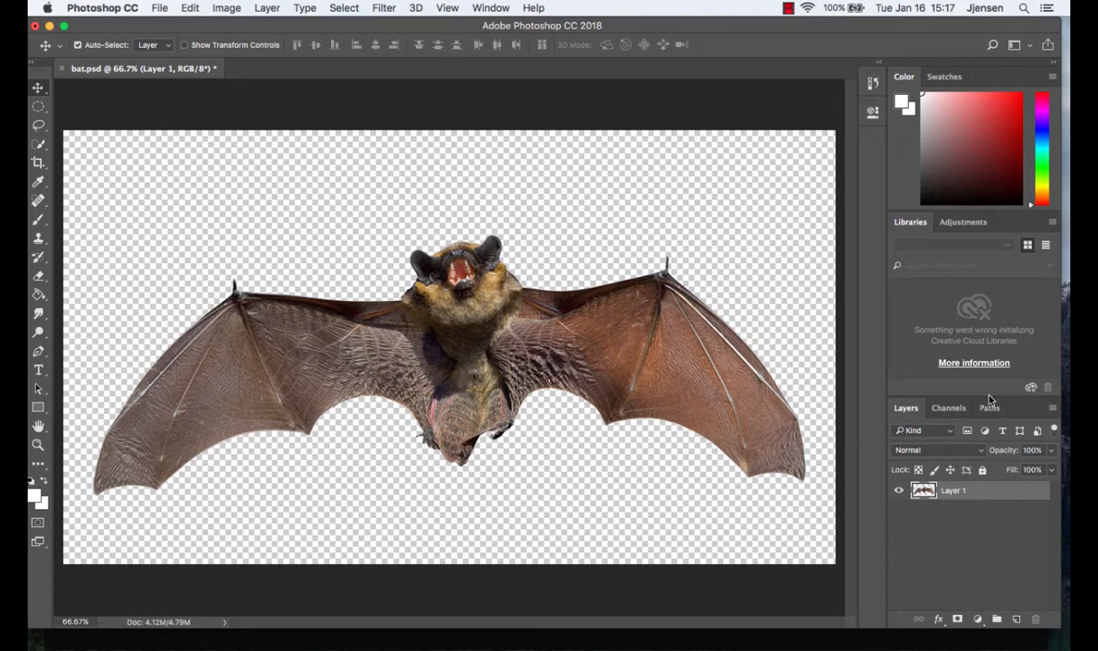
# Show the color swatches and the available image adjustments in place of the color picker and libraries
pyautogui.click(944, 76)
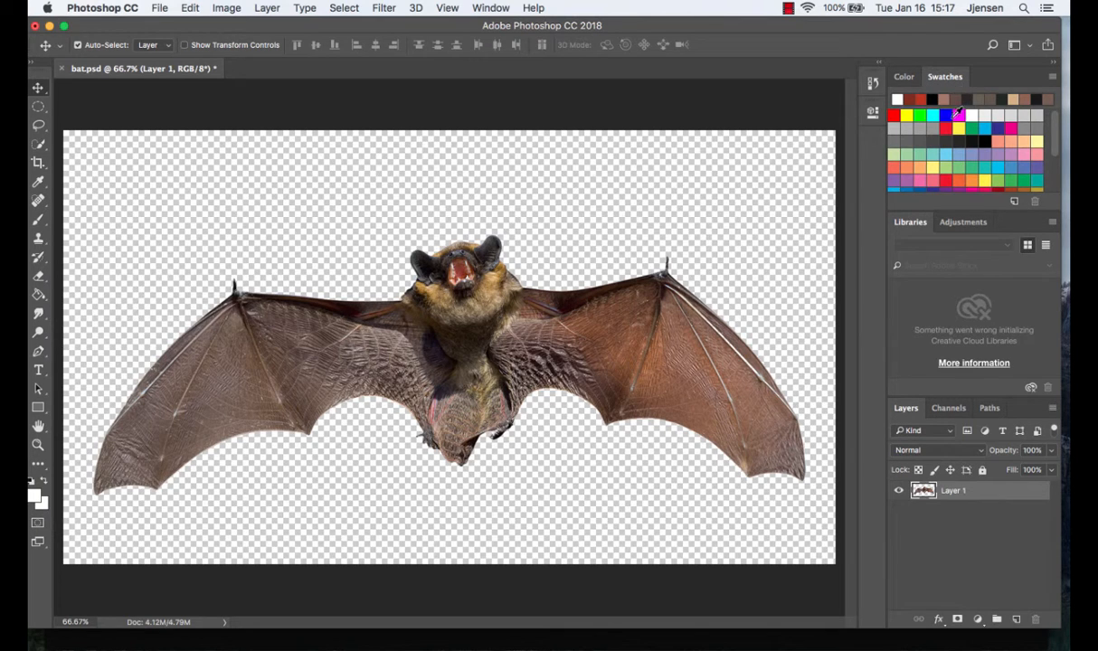
pyautogui.click(964, 223)
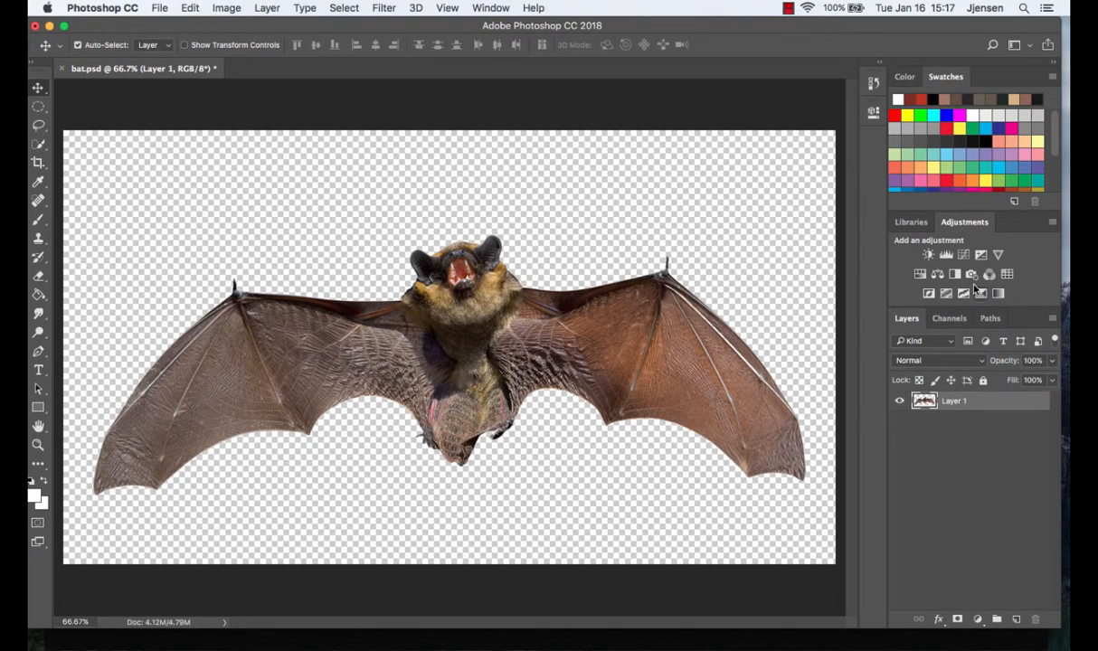
# Switch to the Painting workspace, collapse its General Brushes group and look through the channels and paths
pyautogui.click(1015, 47)
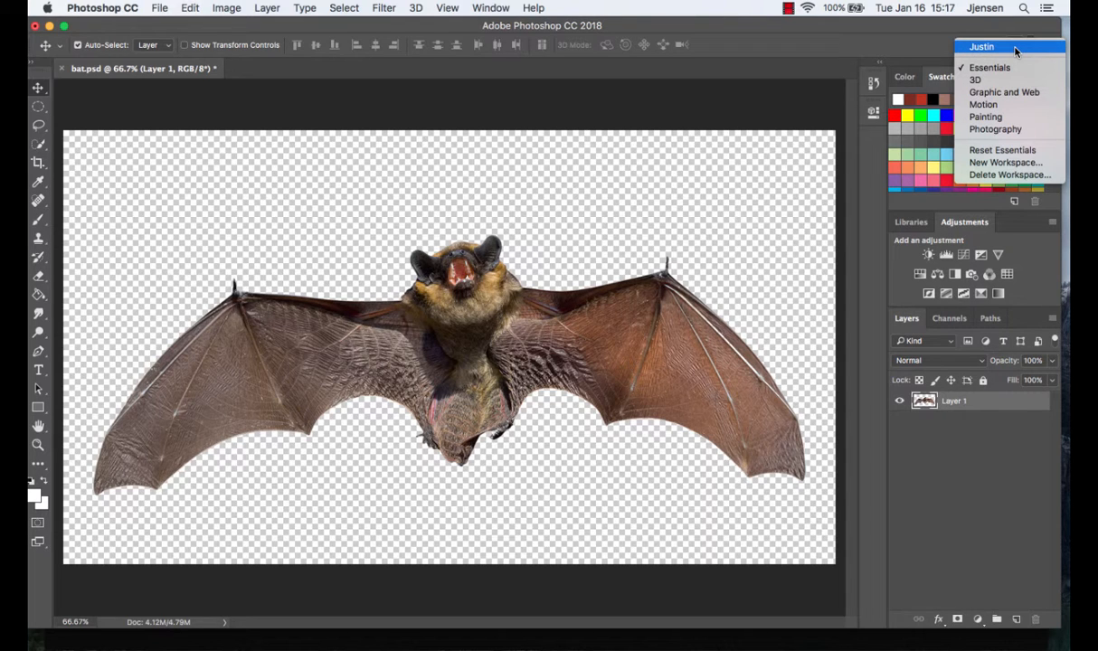
pyautogui.click(987, 119)
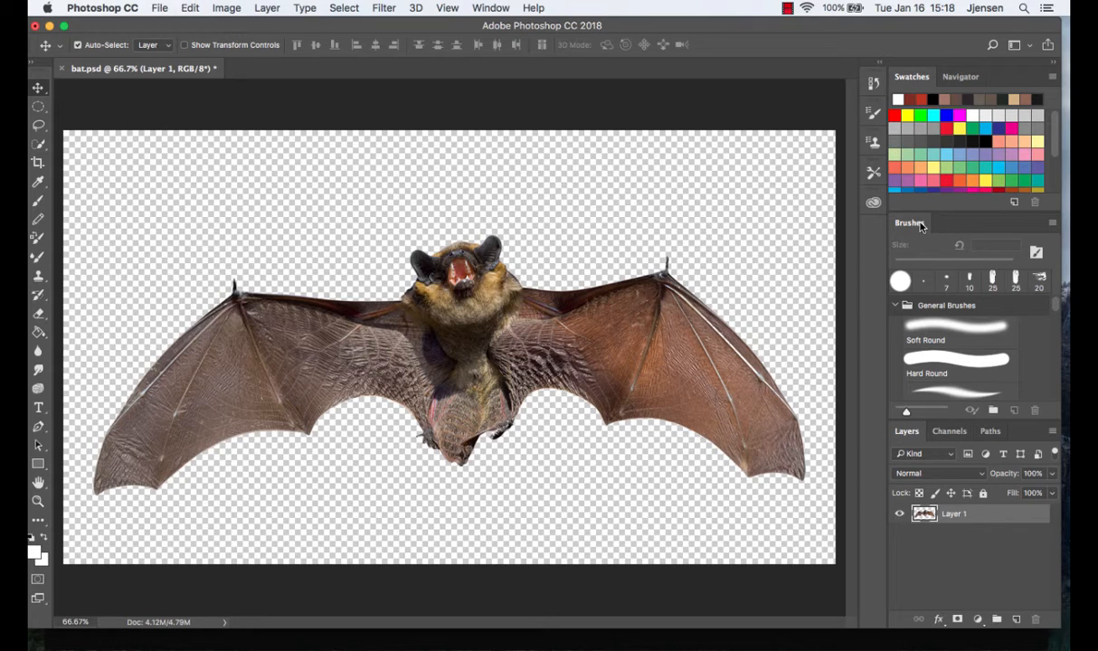
pyautogui.click(933, 307)
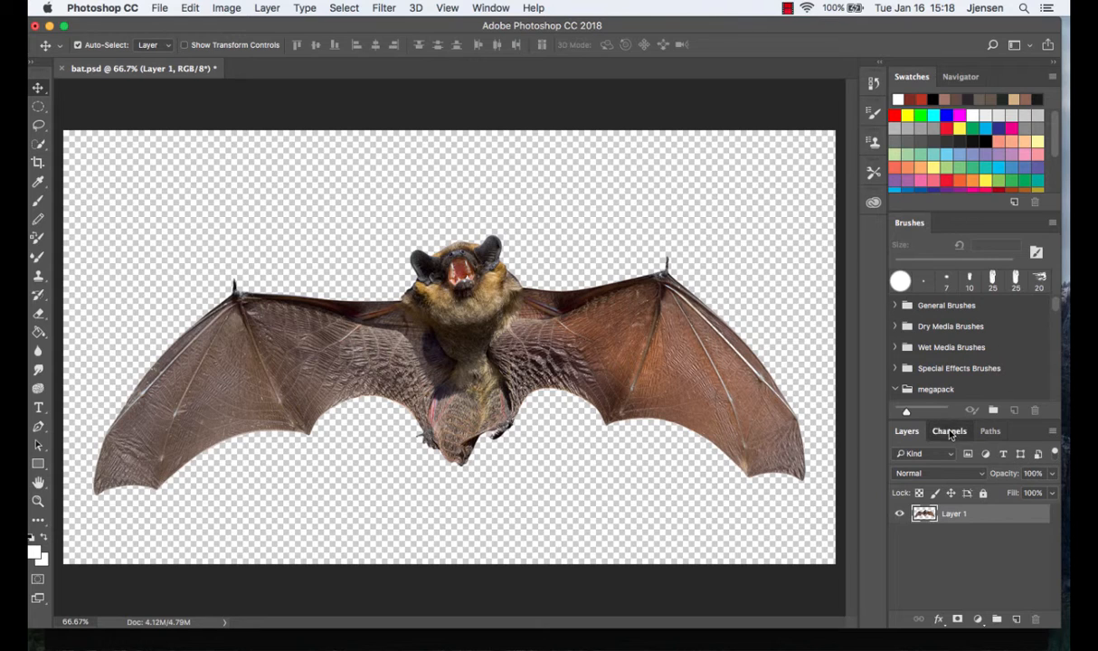
pyautogui.click(950, 431)
pyautogui.click(991, 432)
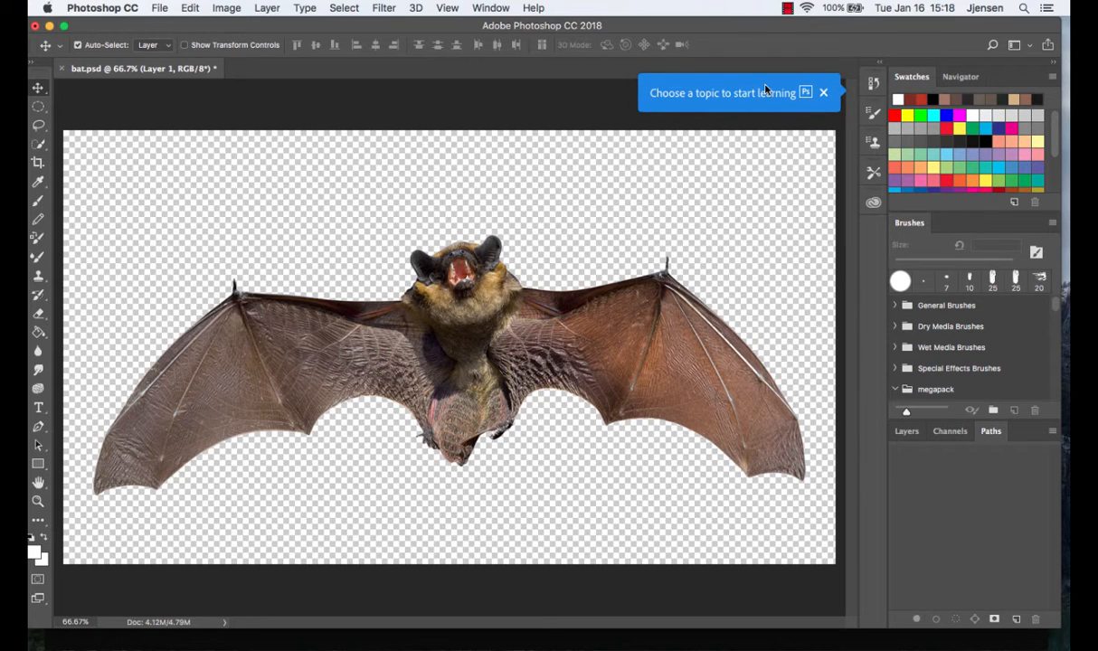
pyautogui.click(822, 92)
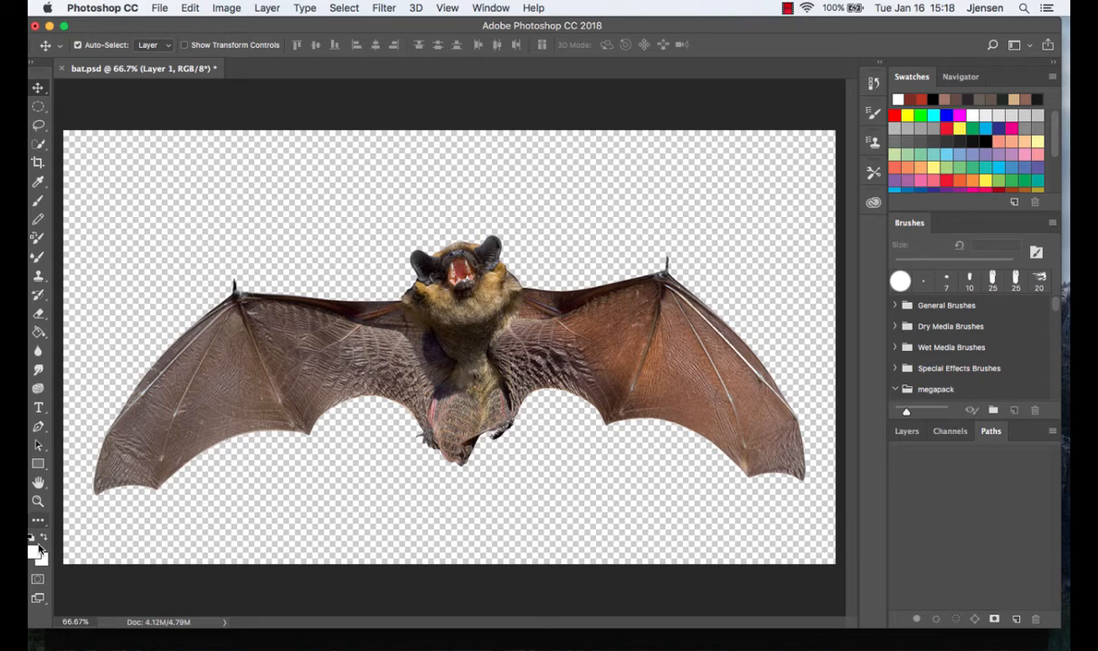
# Examine the two-column tool layout and the Crop tool's ratio and size presets
pyautogui.click(31, 63)
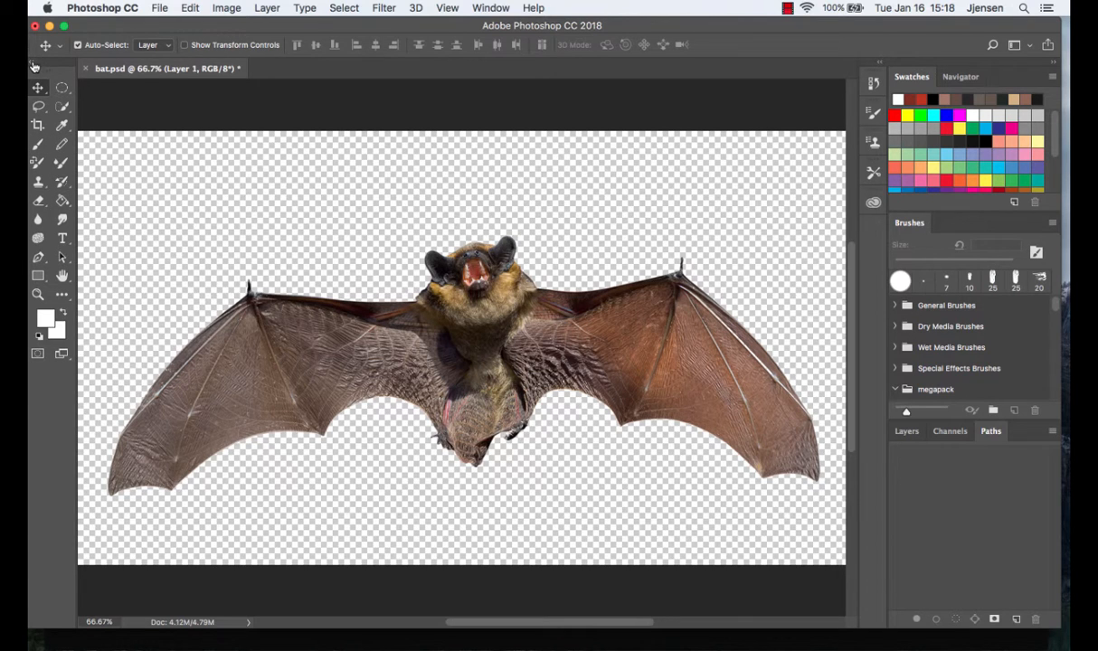
pyautogui.click(33, 65)
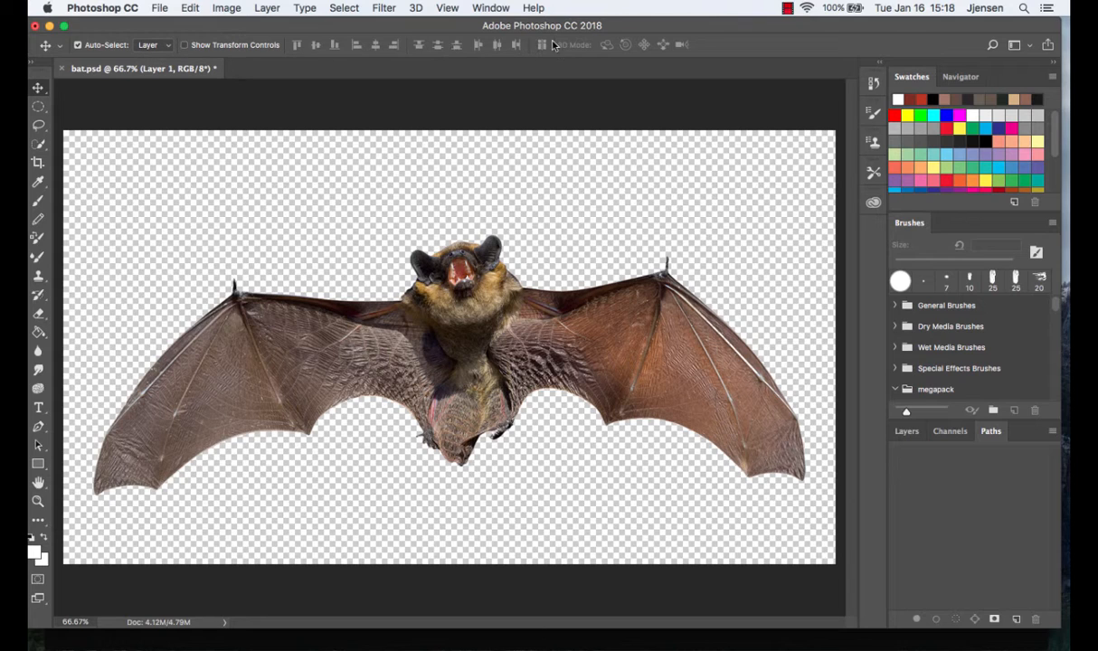
pyautogui.click(38, 164)
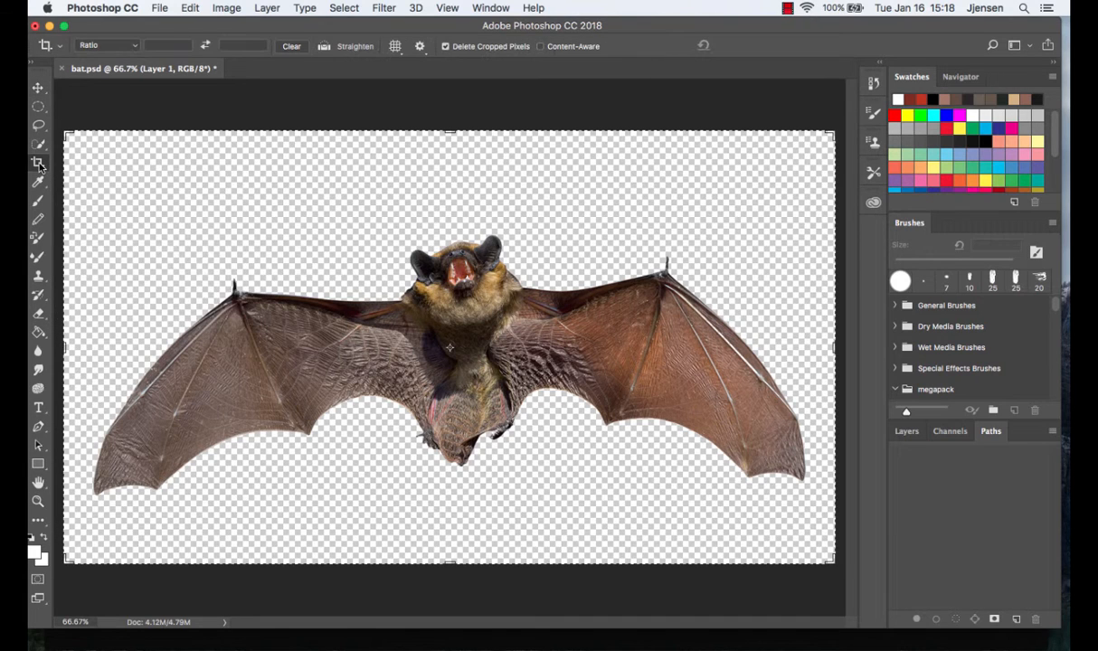
pyautogui.click(128, 44)
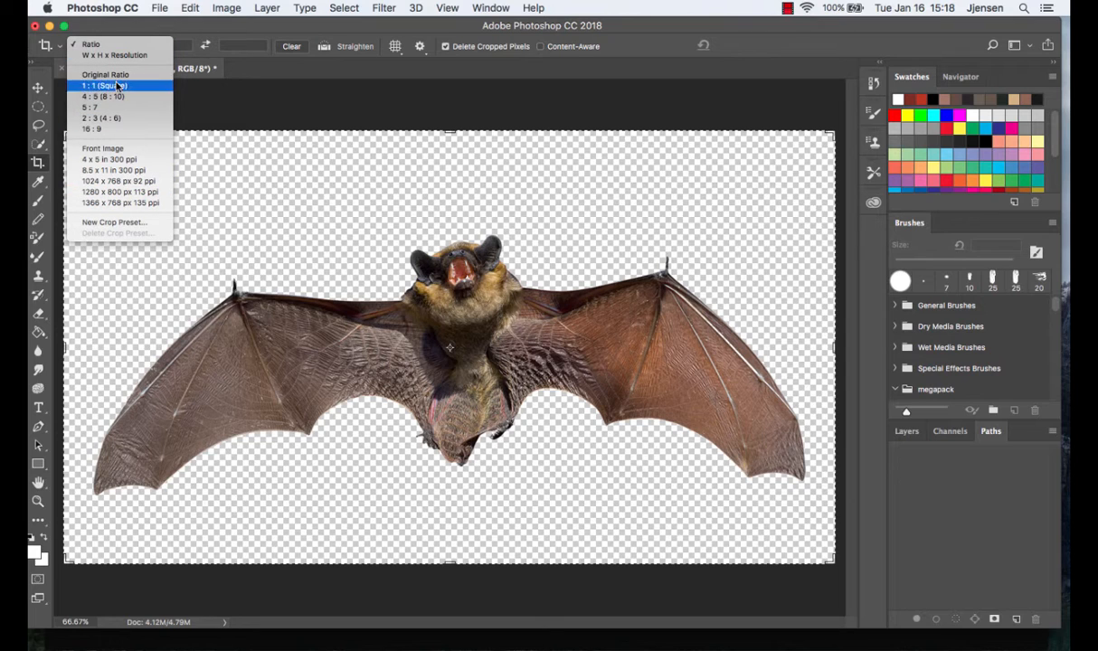
pyautogui.click(111, 42)
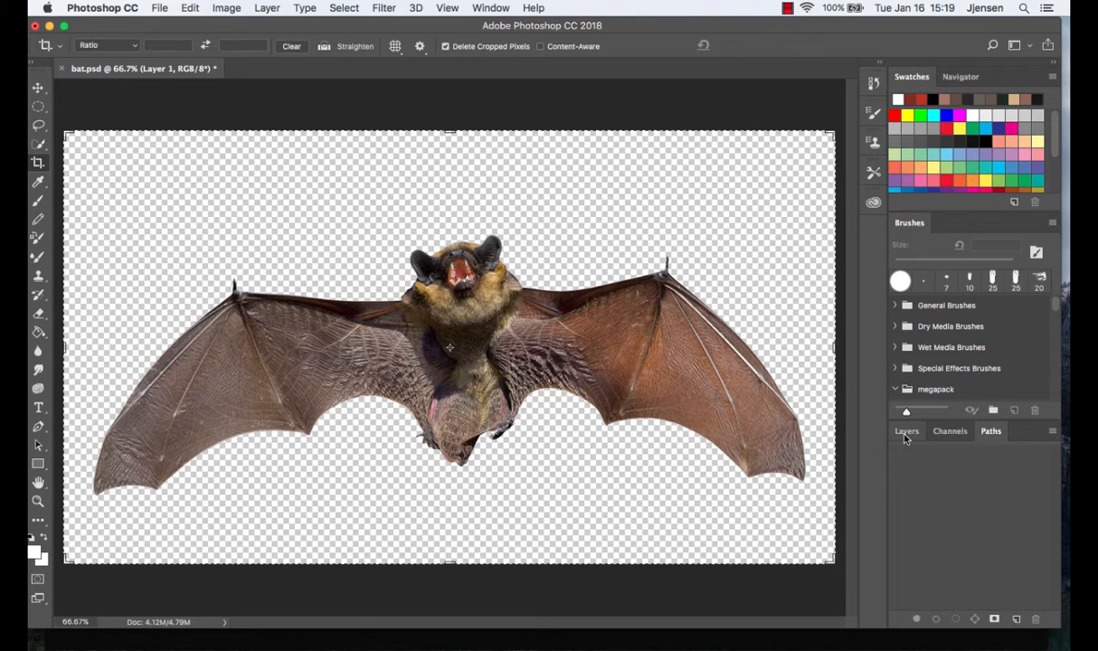
# Switch back to the Essentials workspace
pyautogui.click(1014, 46)
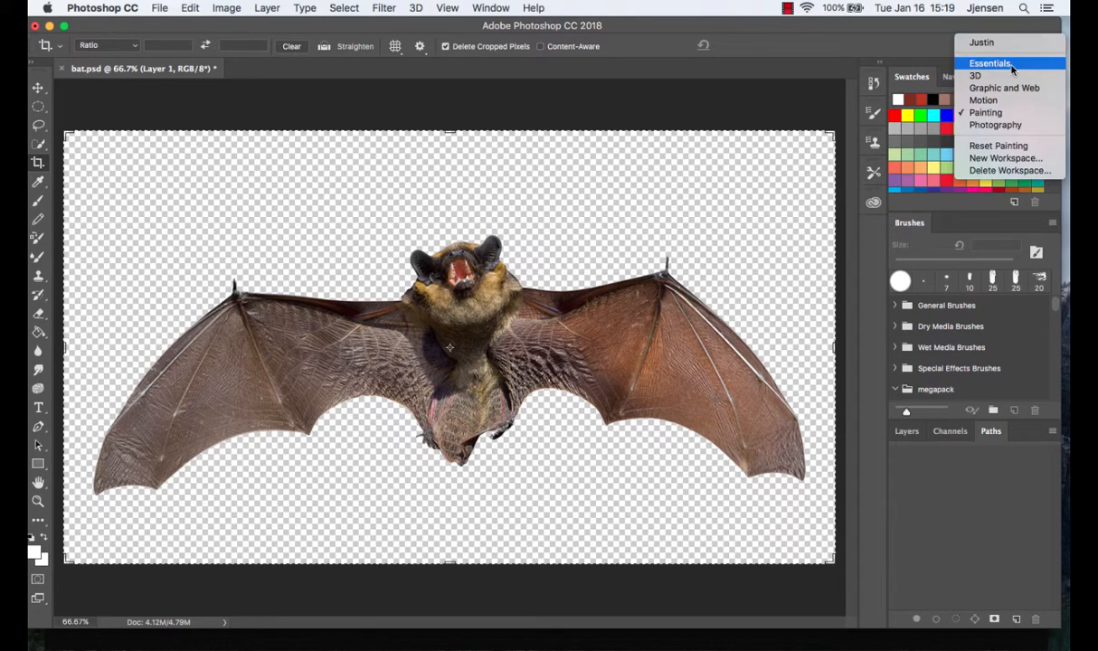
pyautogui.click(1011, 64)
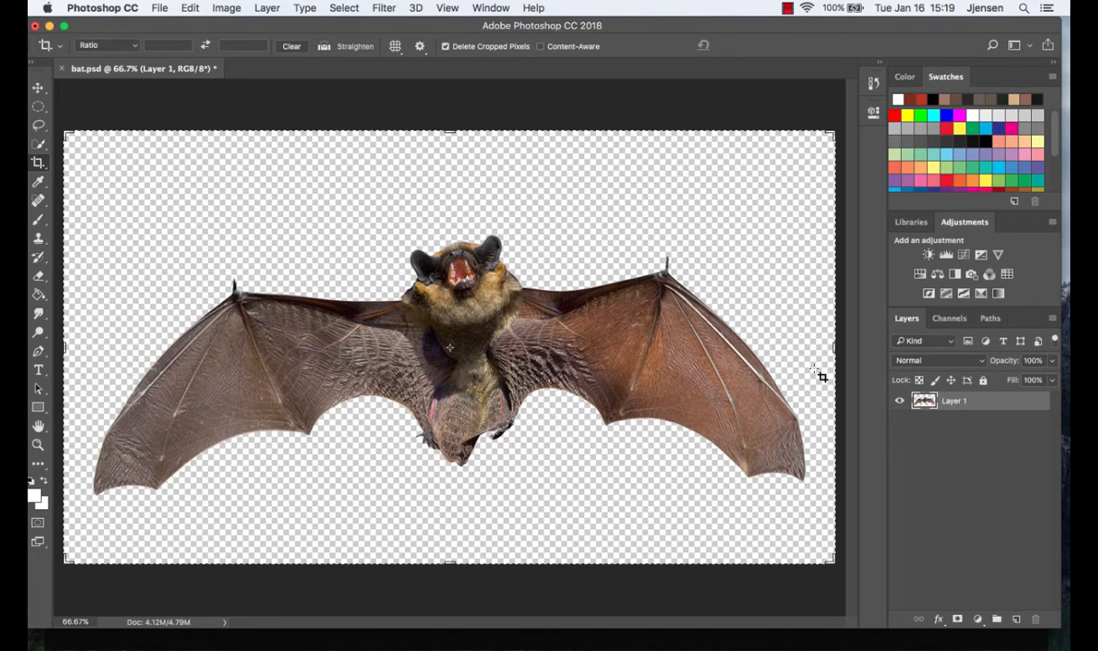
# Switch to Chrome and copy the castle image to the clipboard
pyautogui.press('super+Tab')
pyautogui.press('super+Tab')
pyautogui.press('super+Tab')
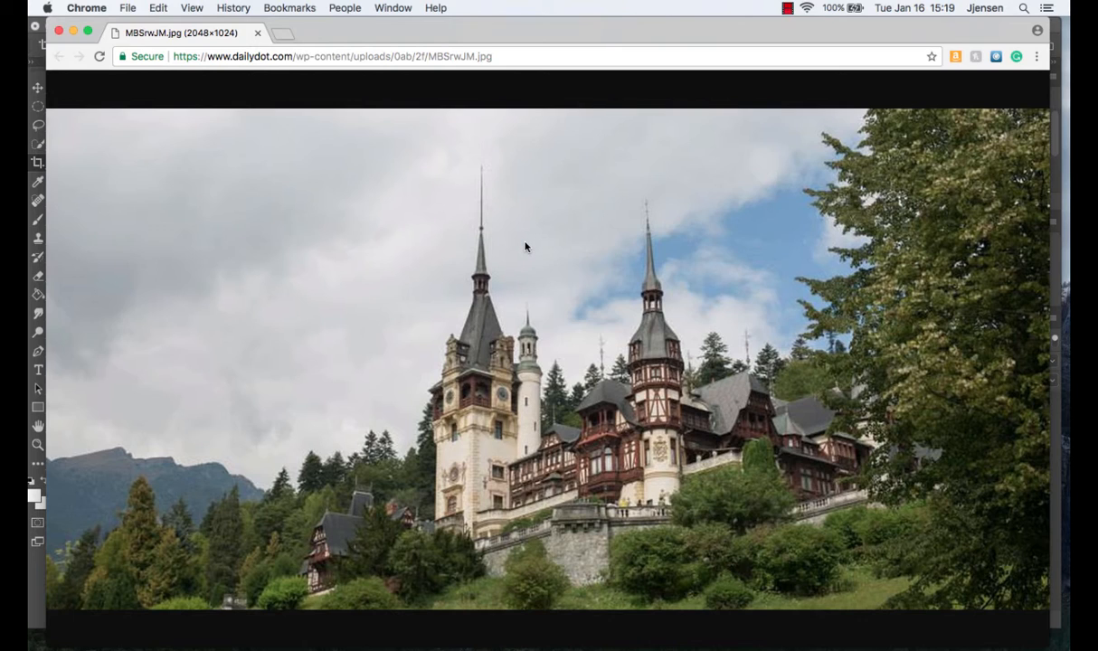
pyautogui.rightClick(526, 246)
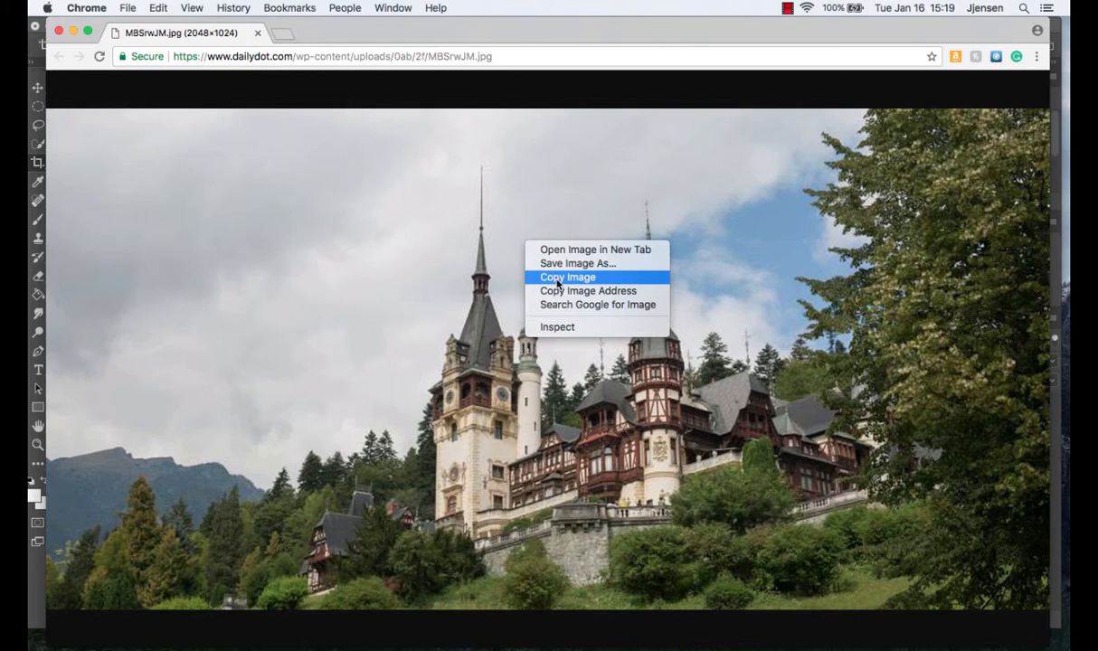
pyautogui.click(557, 278)
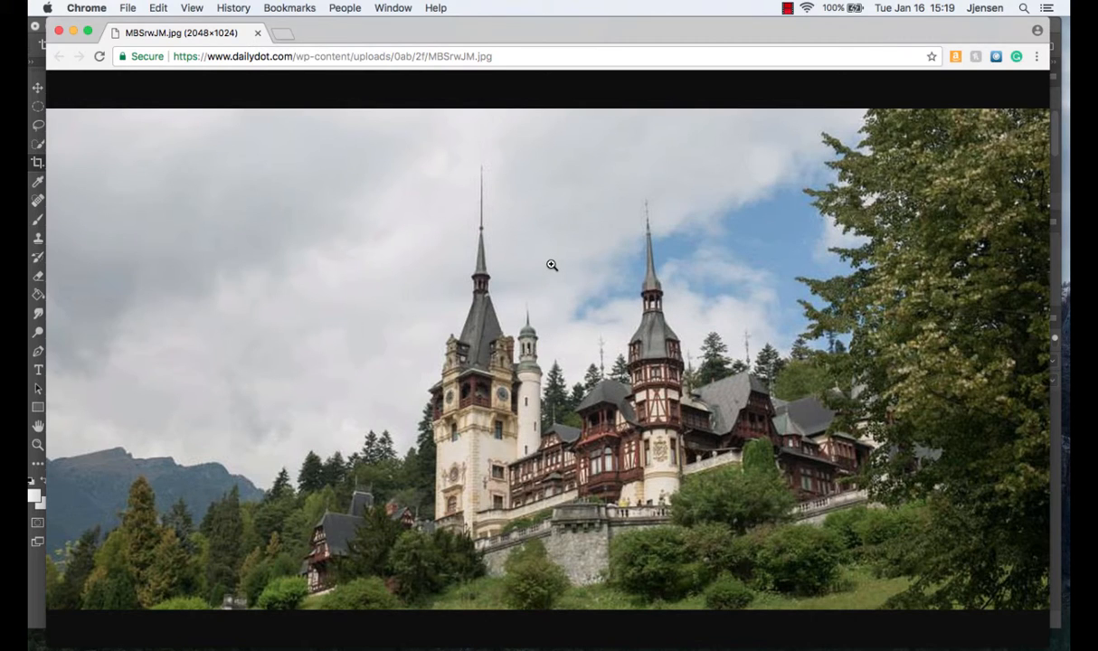
pyautogui.rightClick(467, 218)
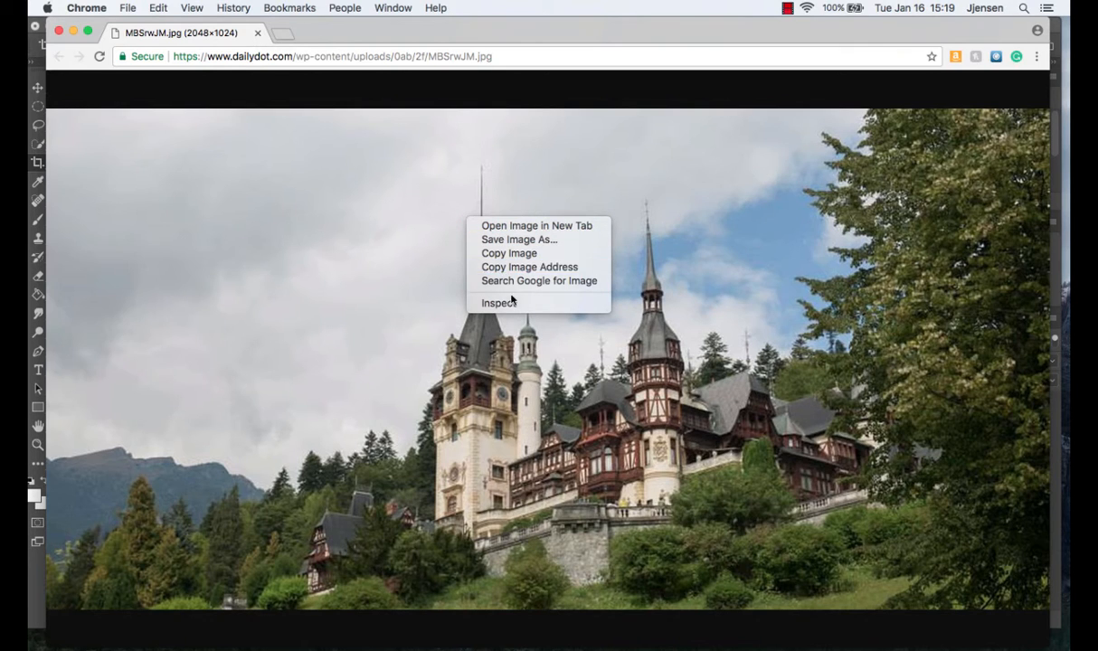
pyautogui.click(440, 227)
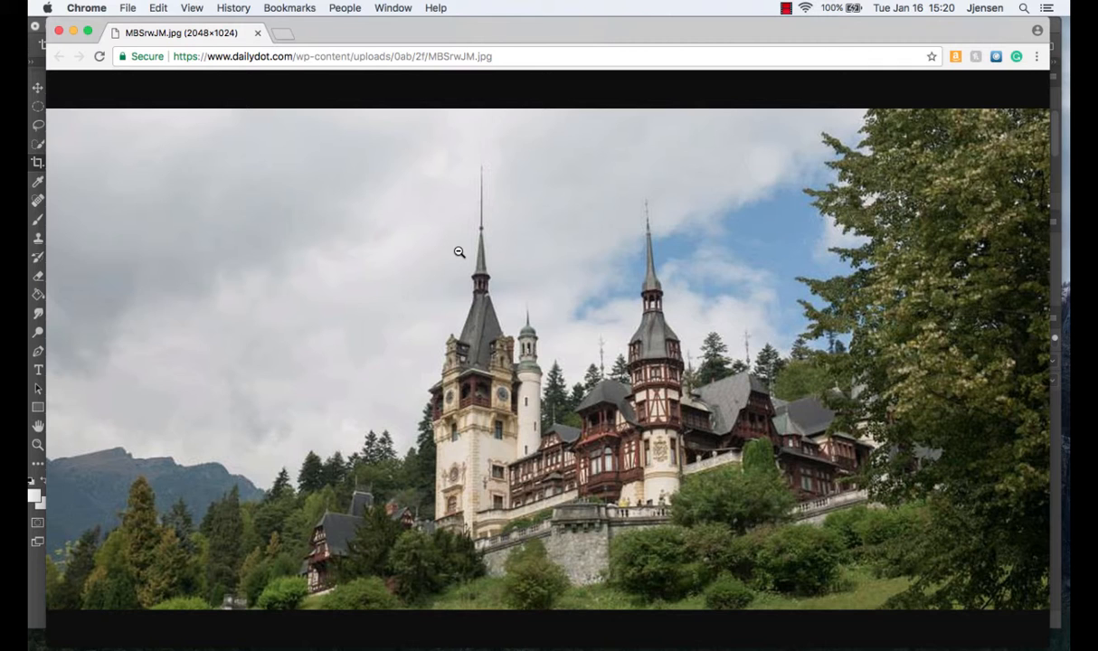
# Return to Photoshop and add a new empty layer beneath the bat's Layer 1
pyautogui.press('super+Tab')
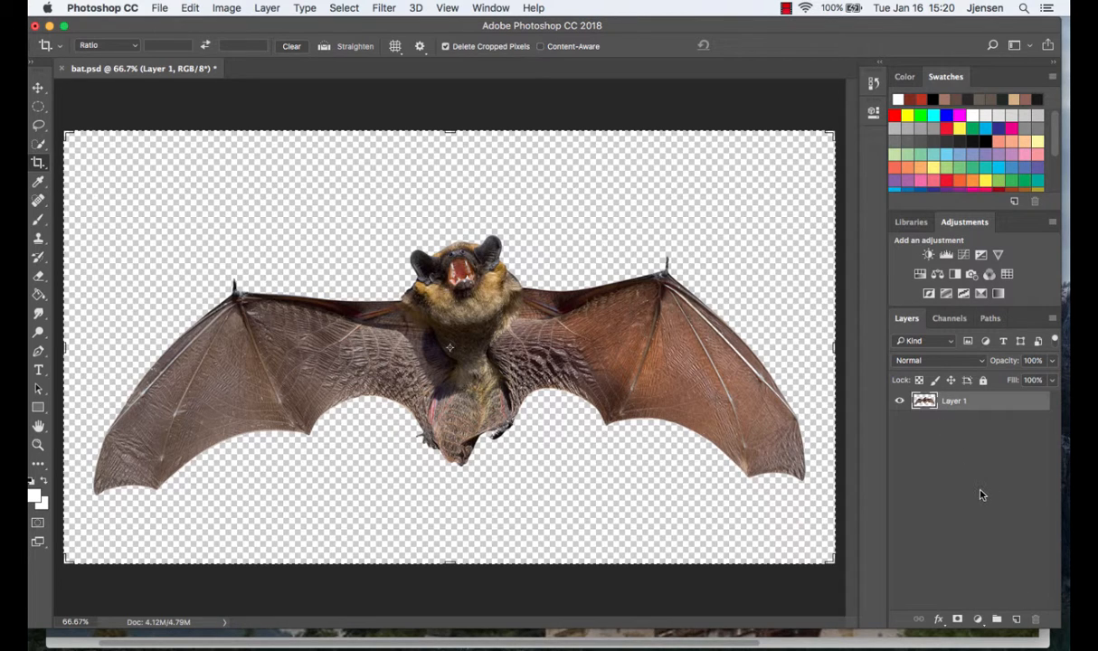
pyautogui.click(1017, 621)
pyautogui.moveTo(954, 403); pyautogui.dragTo(958, 426)
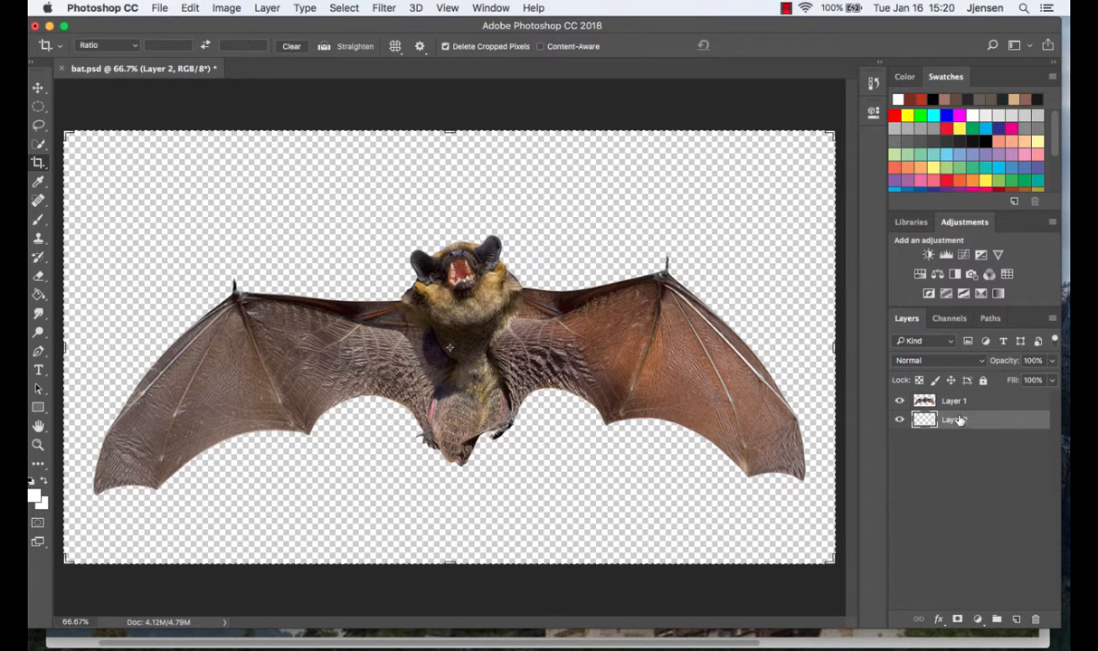
# Paste the castle image onto the layer beneath the bat and move it left to center the castle behind the bat
pyautogui.press('super')
pyautogui.press('super')
pyautogui.press('super+BackSpace')
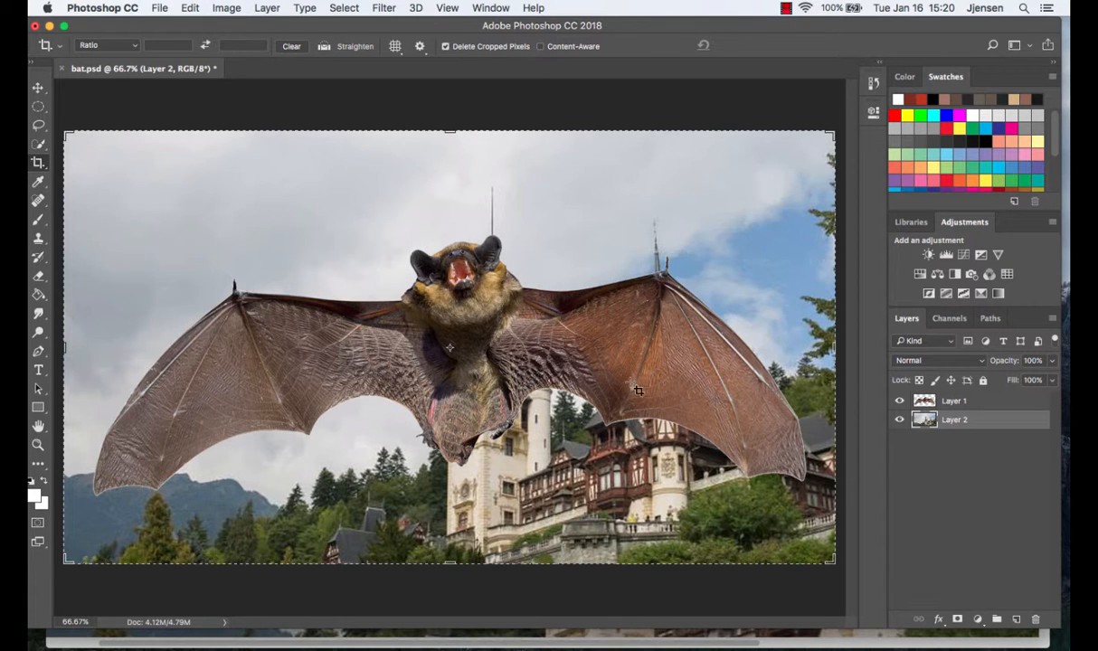
pyautogui.press('v')
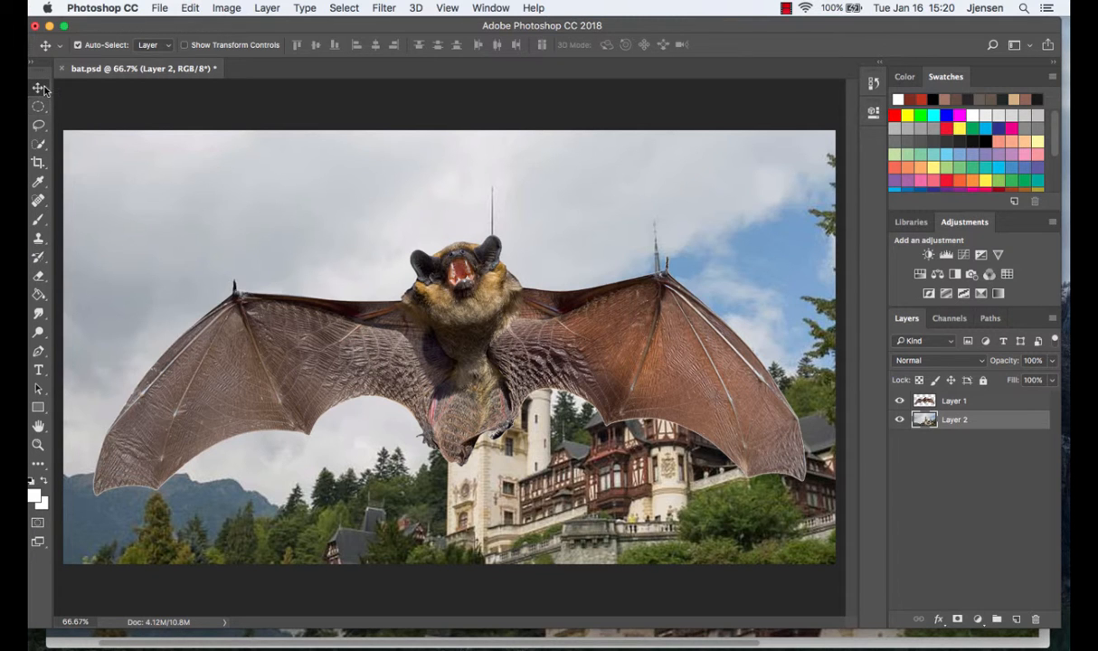
pyautogui.moveTo(588, 512); pyautogui.dragTo(487, 515)
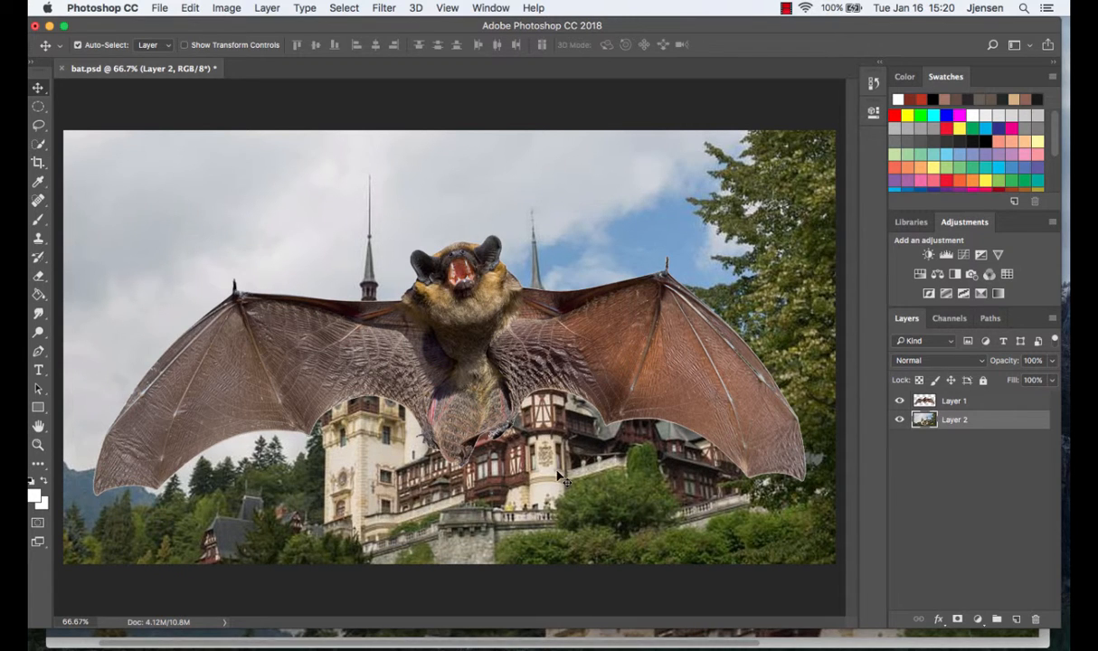
# Select the bat on Layer 1 and move it up into the sky above the castle
pyautogui.click(931, 406)
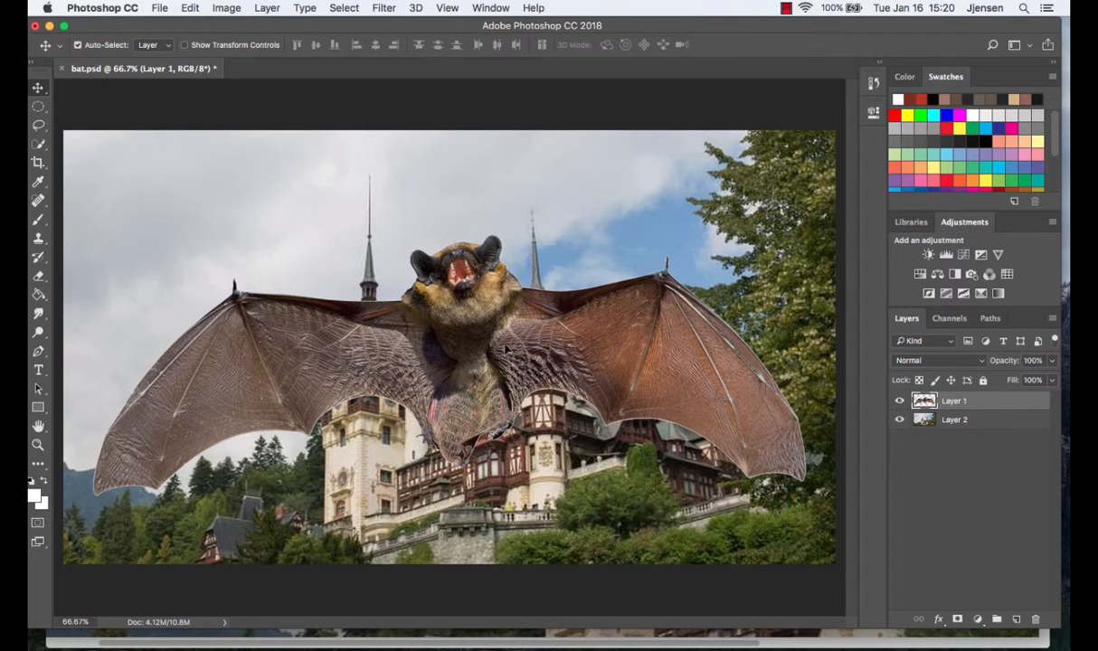
pyautogui.moveTo(525, 365); pyautogui.dragTo(502, 253)
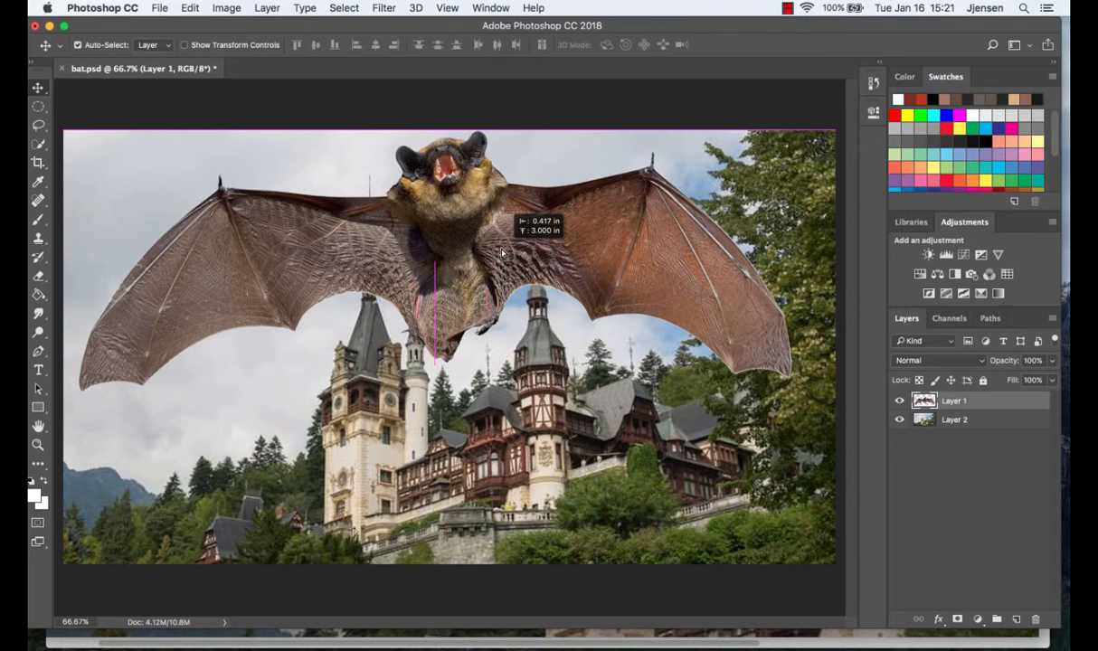
pyautogui.moveTo(503, 253); pyautogui.dragTo(502, 253)
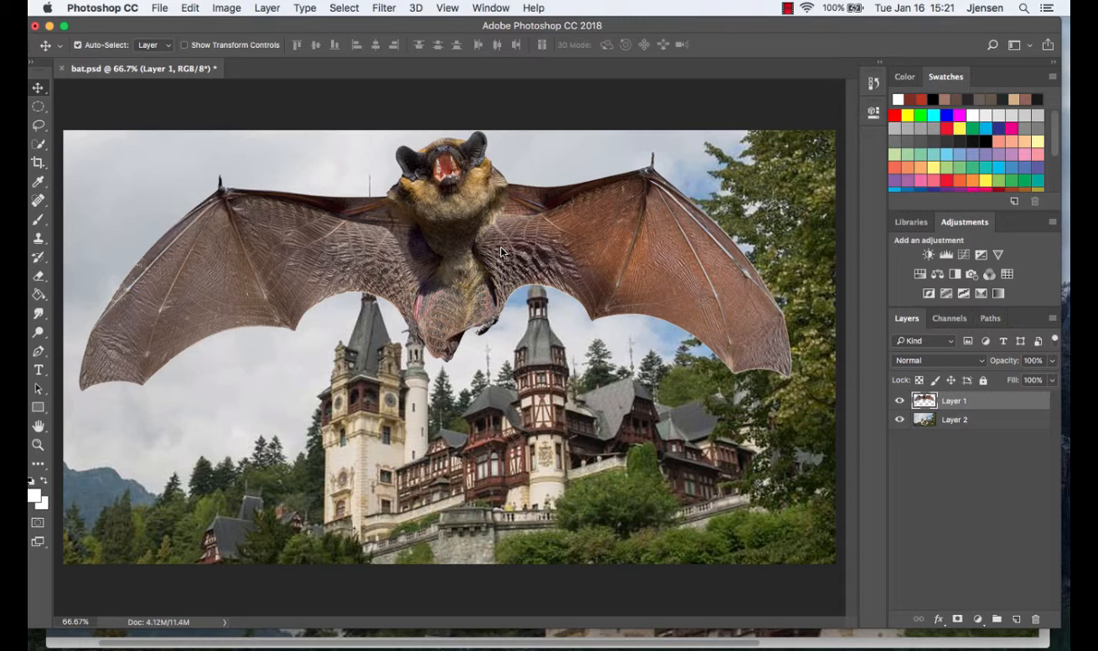
pyautogui.moveTo(428, 189); pyautogui.dragTo(437, 221)
# Add a new layer, paste a second copy of the bat and move it down over the castle
pyautogui.press('super+t')
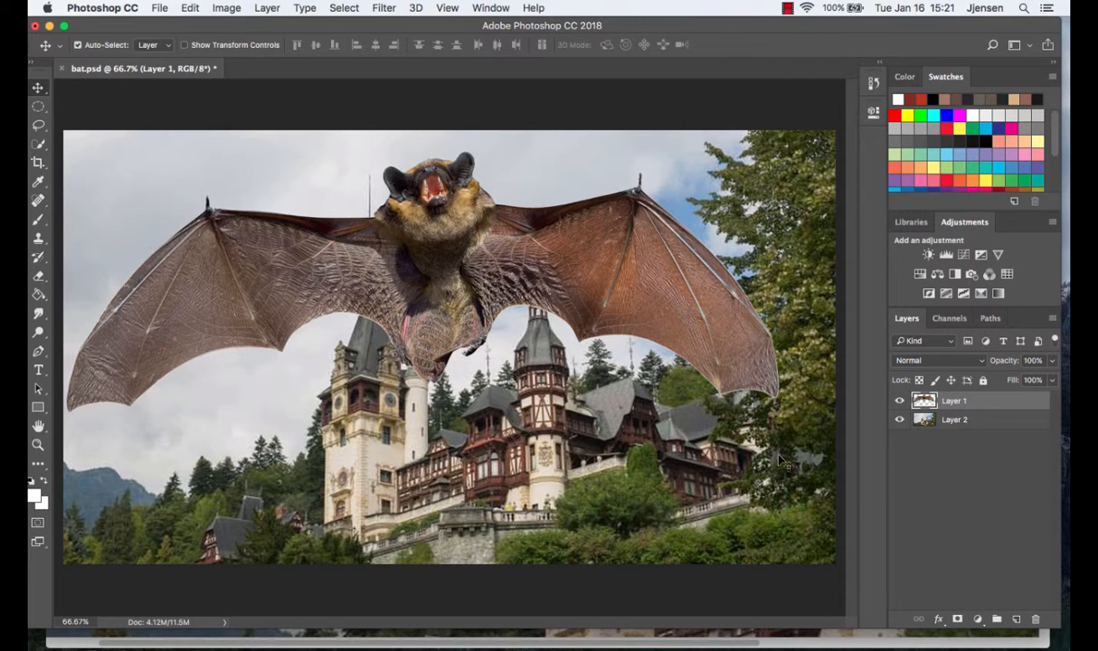
pyautogui.click(1016, 619)
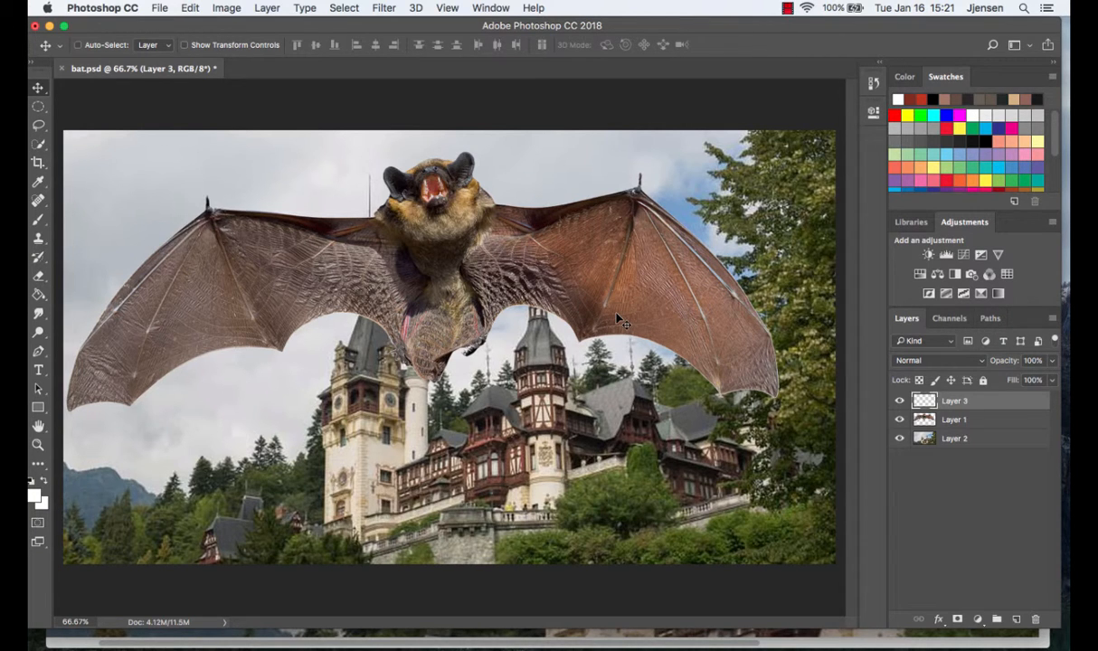
pyautogui.press('super+v')
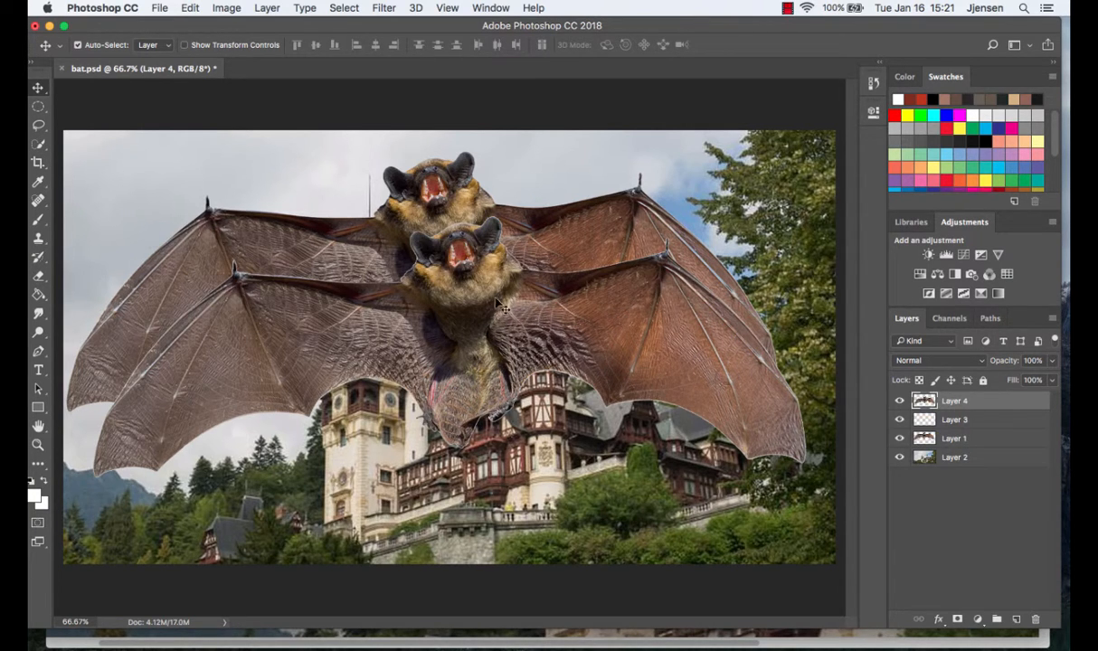
pyautogui.moveTo(462, 289); pyautogui.dragTo(482, 399)
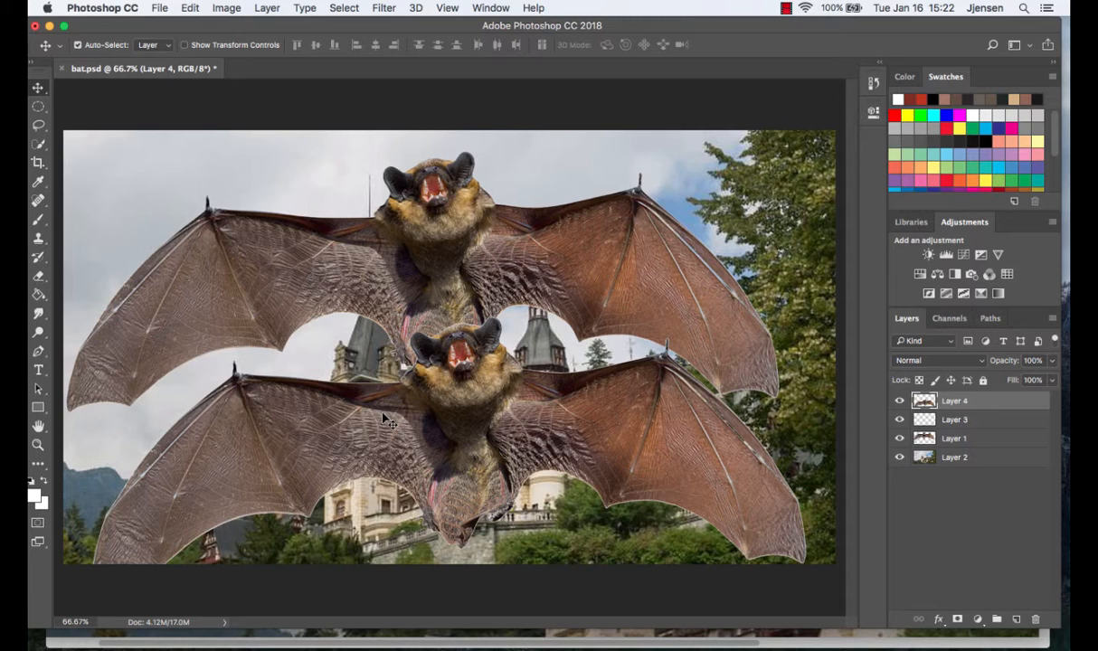
# Delete Layer 4, which holds the lower duplicate bat
pyautogui.click(1035, 620)
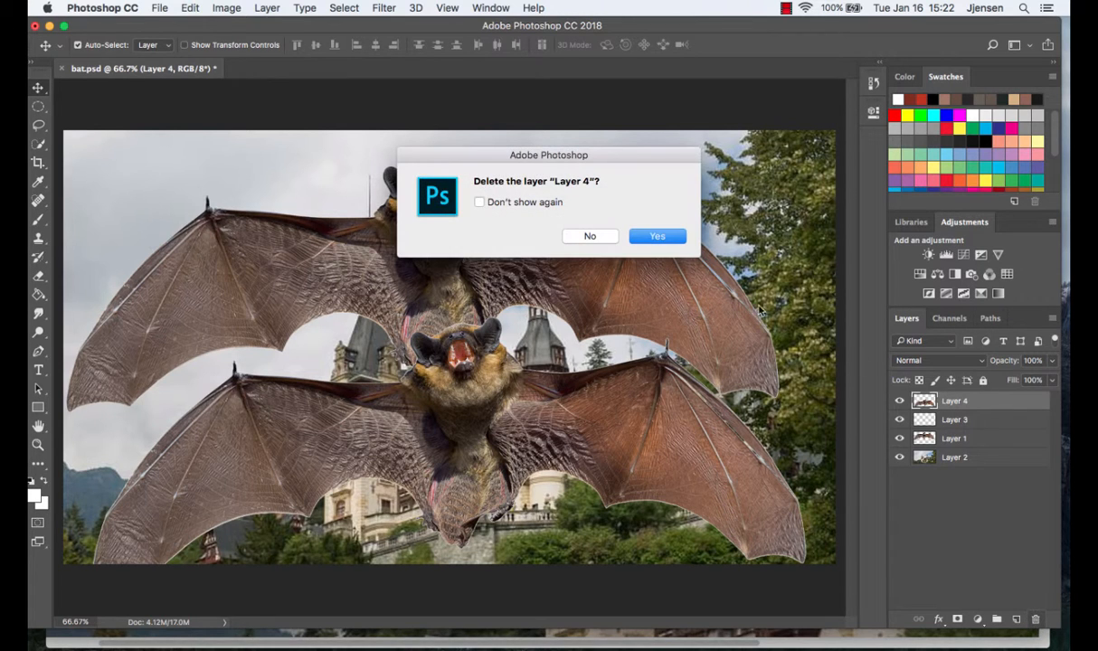
pyautogui.click(655, 237)
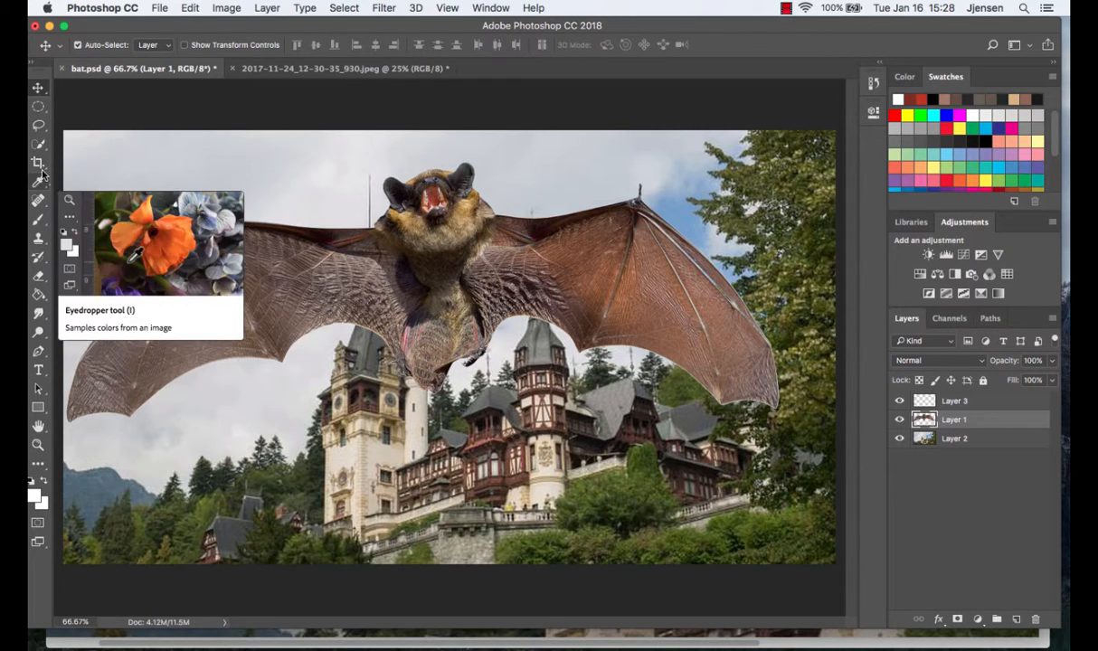
# Turn off Use Rich Tooltips in the Tools preferences
pyautogui.click(105, 8)
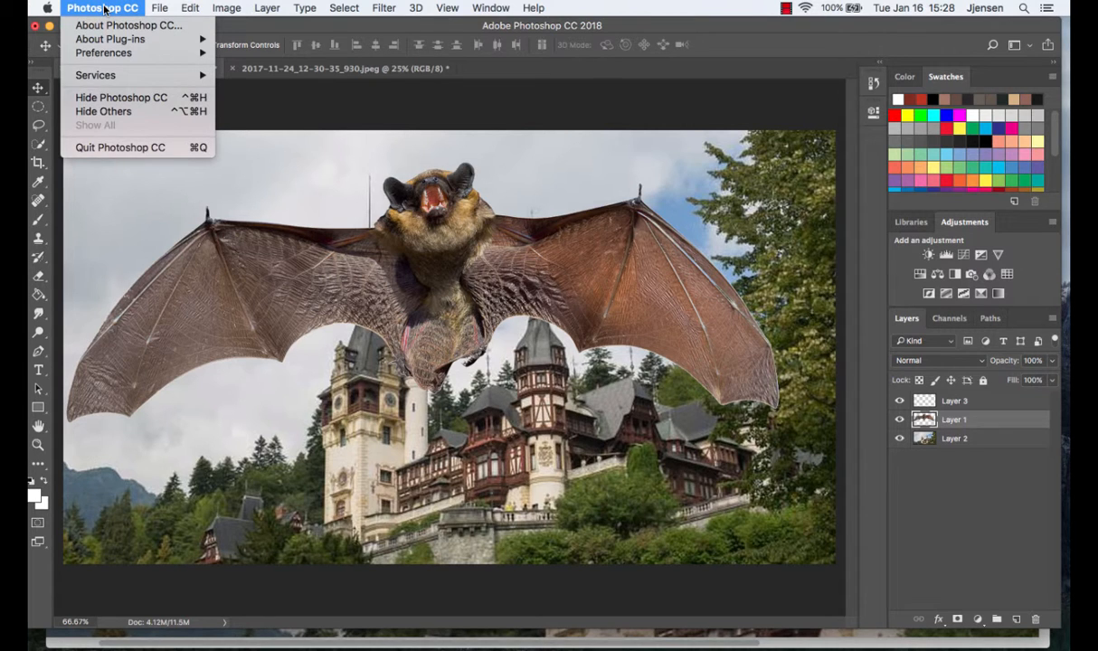
pyautogui.moveTo(105, 52)
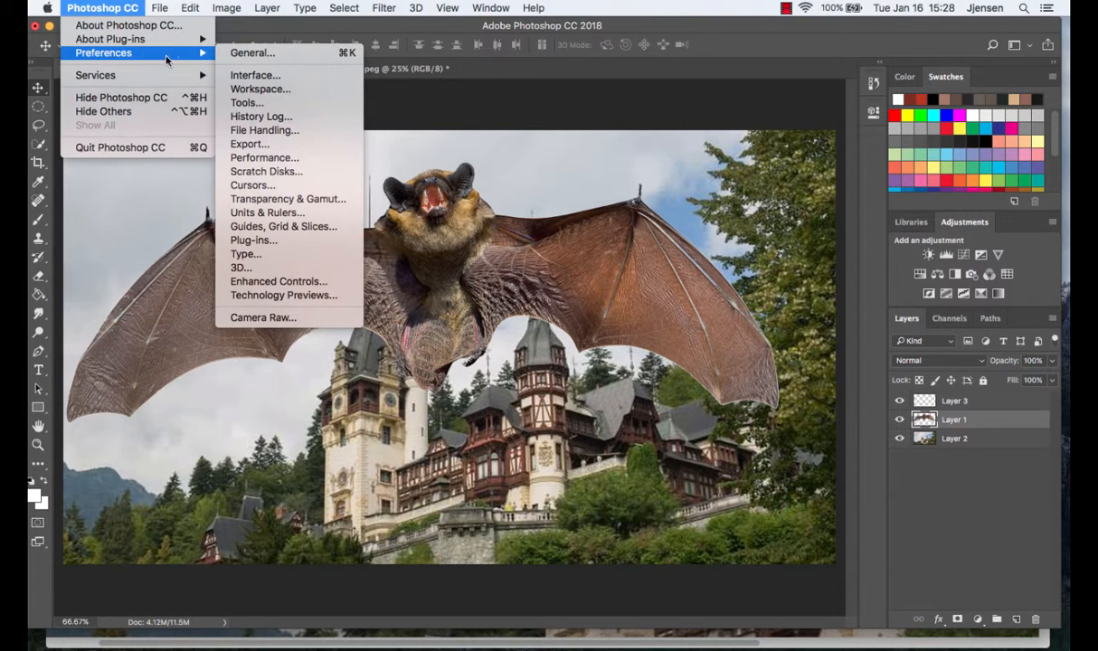
pyautogui.click(272, 54)
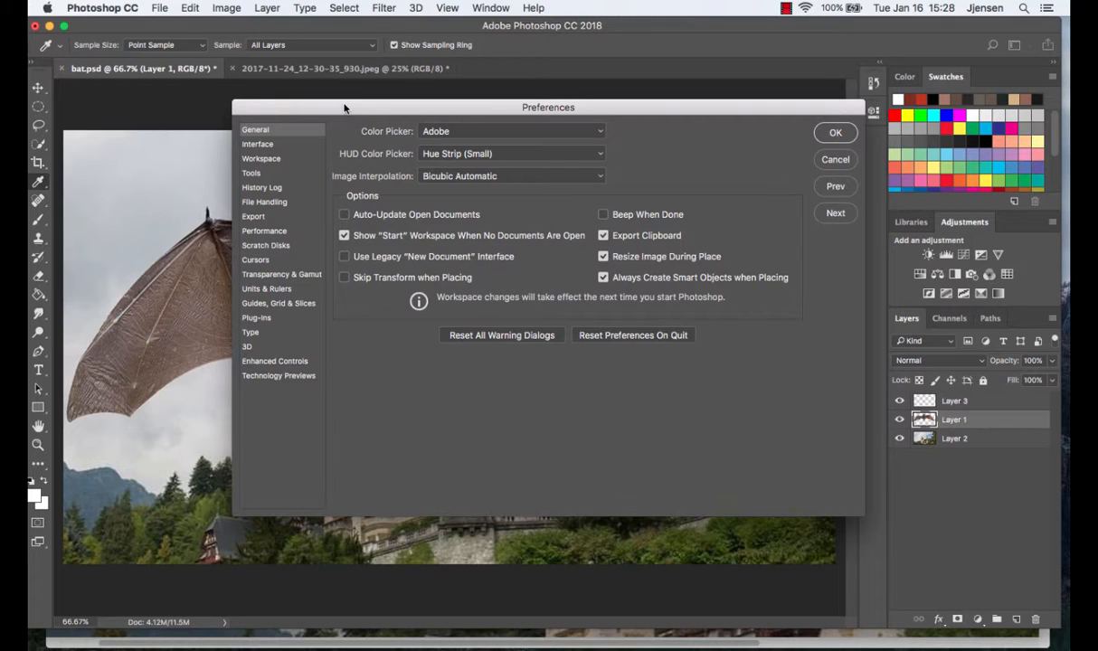
pyautogui.click(254, 173)
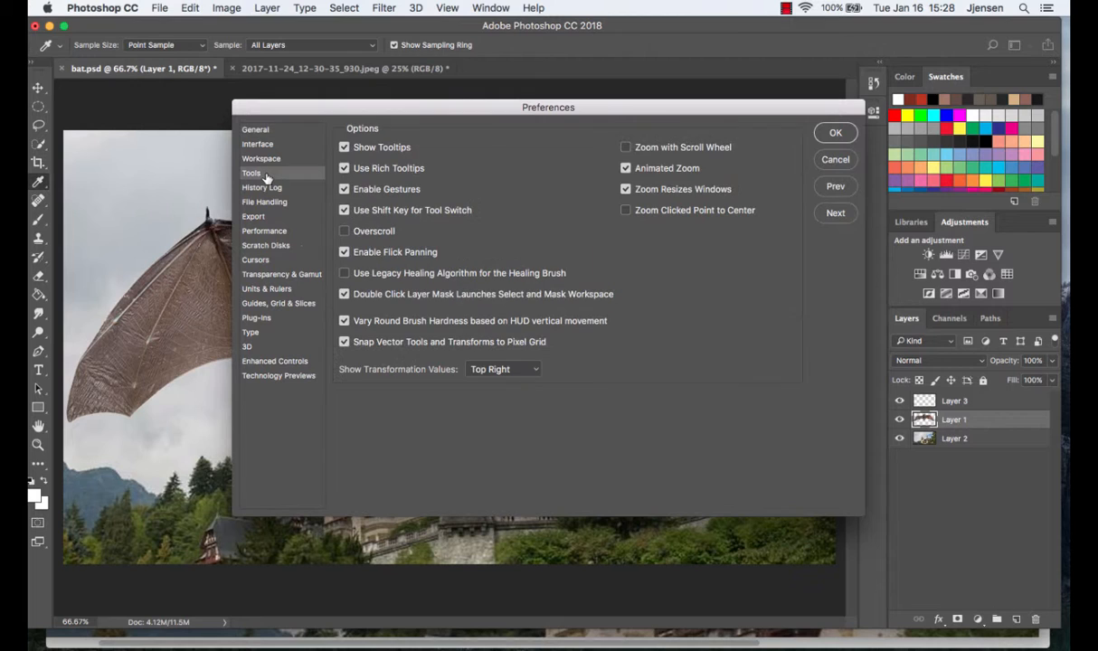
pyautogui.click(344, 168)
pyautogui.click(834, 133)
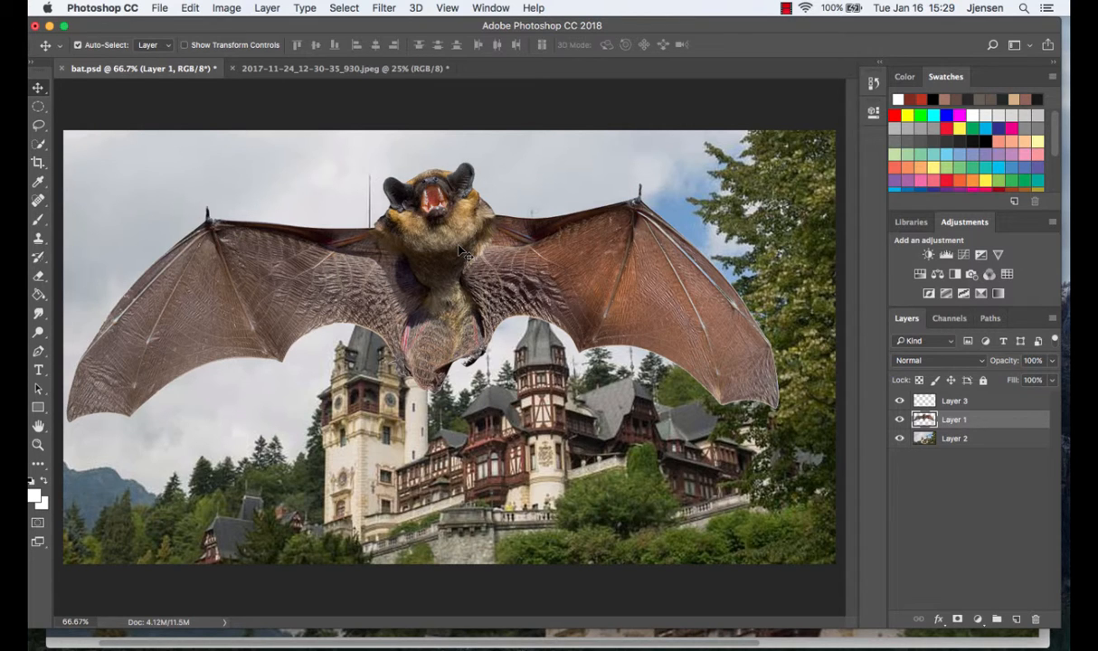
# Compare the two open documents, bat.psd and the red rocks landscape photo, by switching between them
pyautogui.click(267, 70)
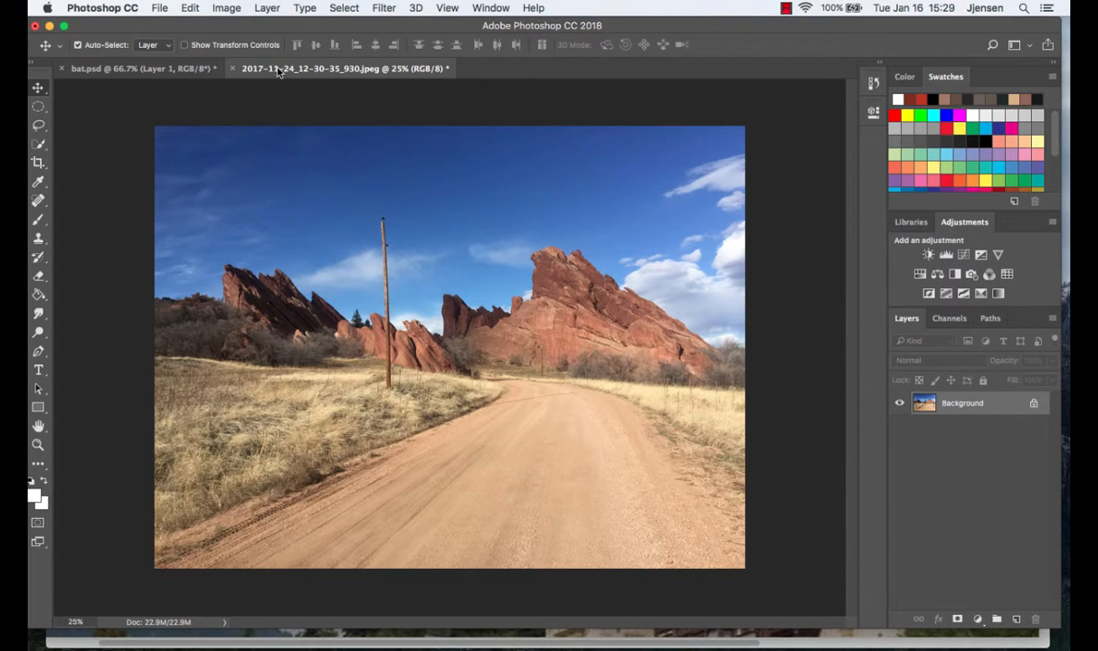
pyautogui.click(145, 69)
pyautogui.click(289, 72)
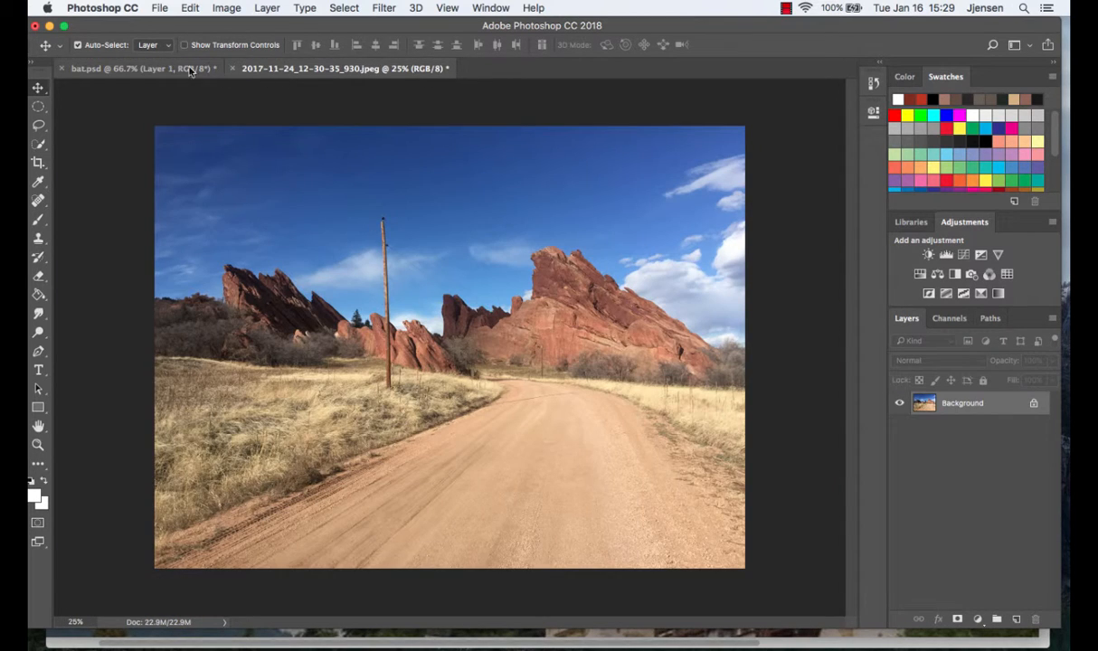
pyautogui.click(221, 72)
pyautogui.click(280, 69)
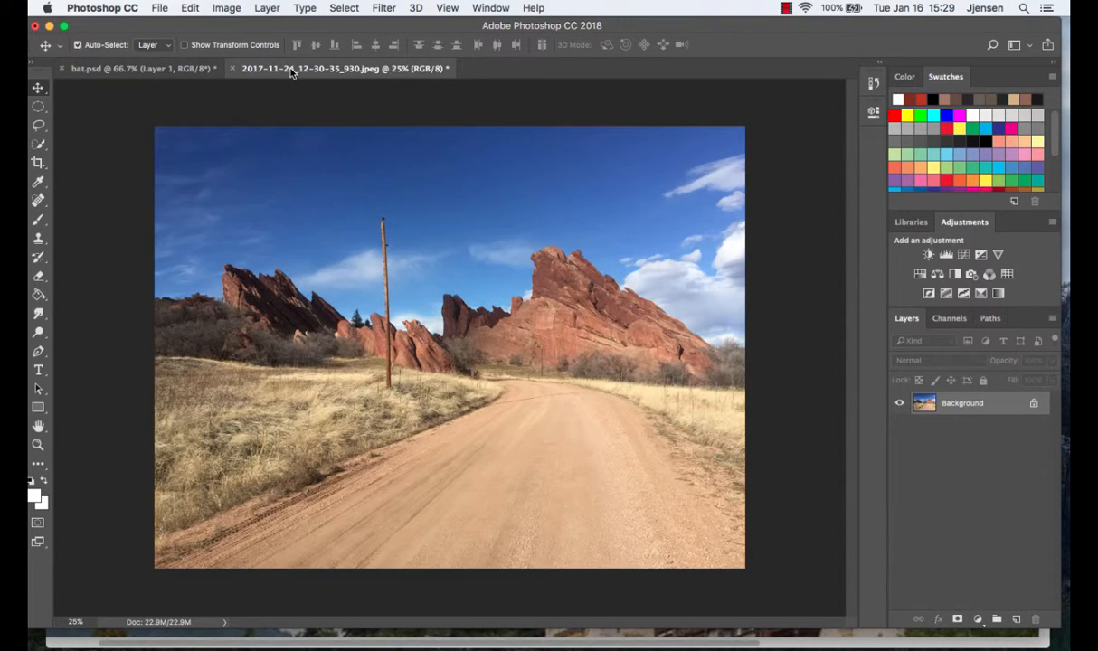
pyautogui.click(194, 71)
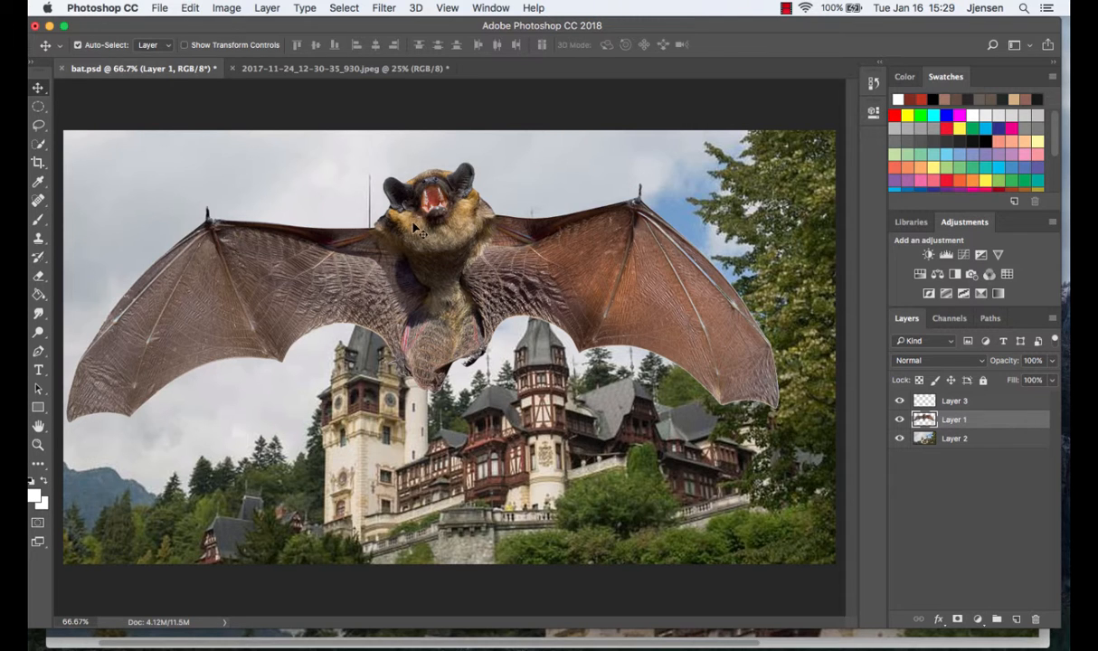
# Copy the bat from bat.psd into the landscape photo twice, one above the left rocks and one in the upper-right sky
pyautogui.moveTo(413, 227); pyautogui.dragTo(392, 74)
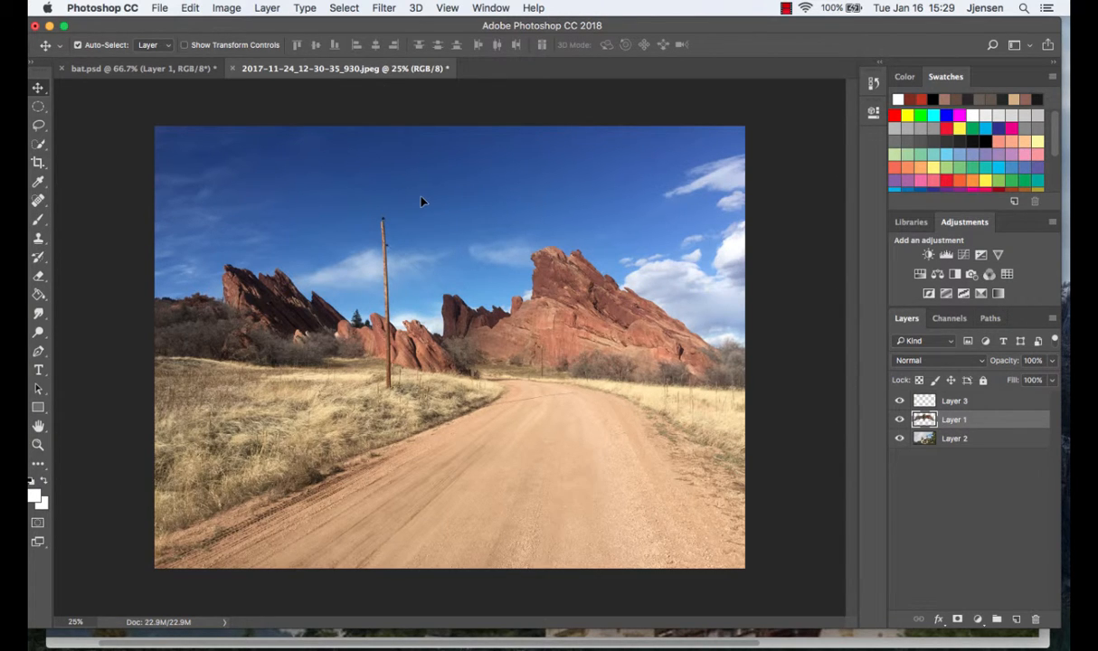
pyautogui.moveTo(383, 225); pyautogui.dragTo(324, 233)
pyautogui.click(127, 67)
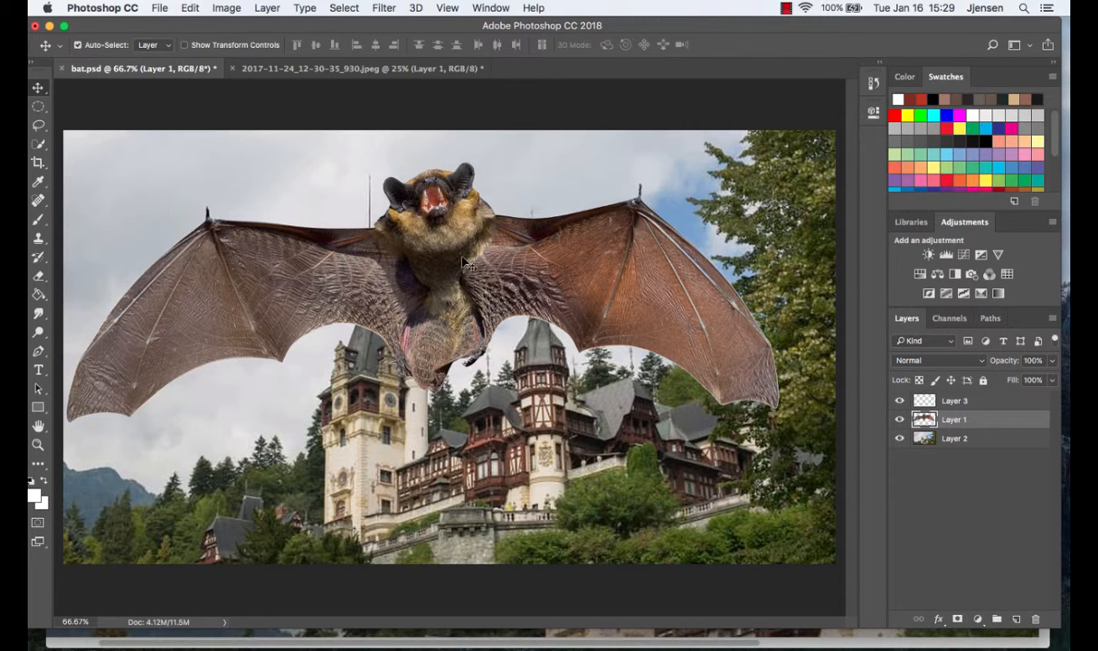
pyautogui.moveTo(414, 246); pyautogui.dragTo(615, 143)
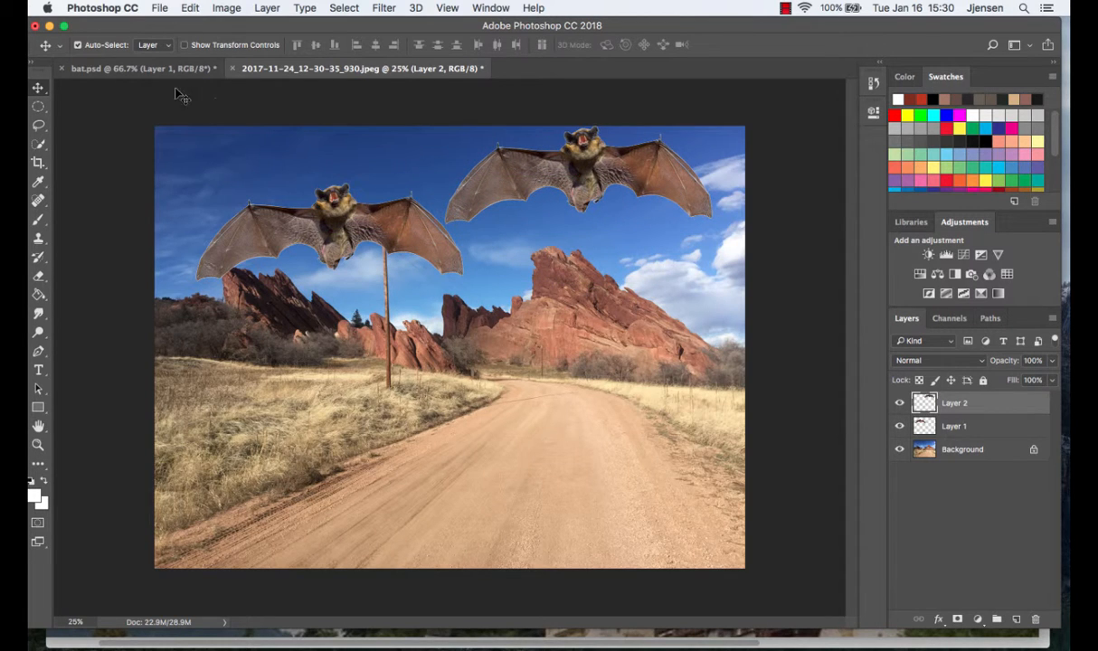
pyautogui.click(157, 70)
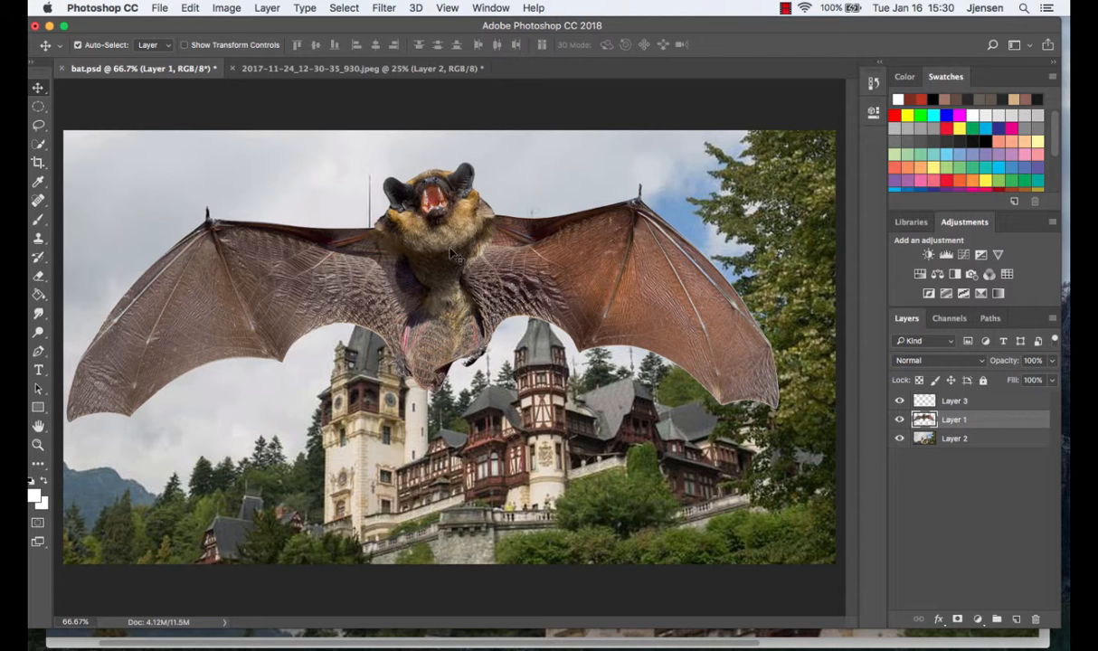
pyautogui.click(365, 68)
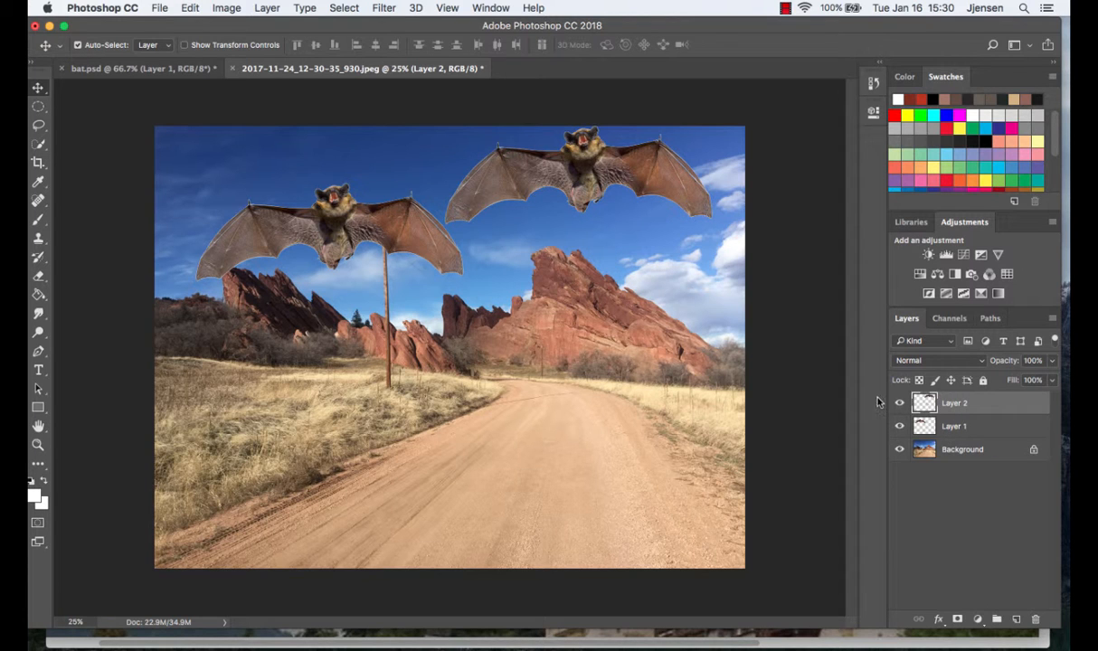
# Move the upper-right bat to overlap the left one, and stack Layer 1 above Layer 2
pyautogui.moveTo(582, 164); pyautogui.dragTo(505, 187)
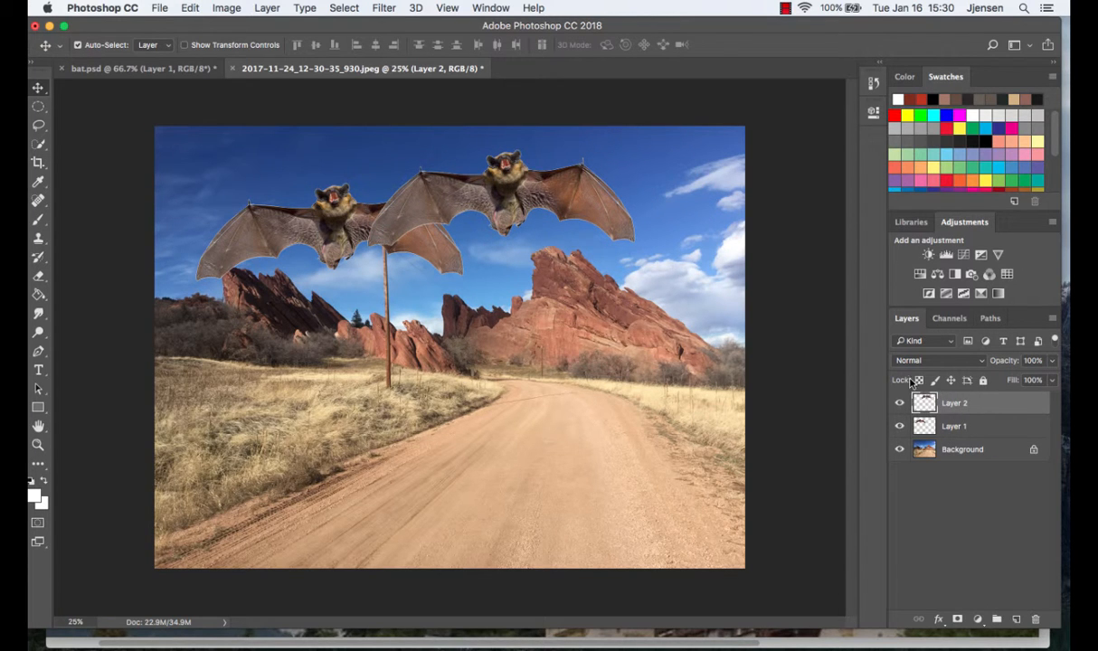
pyautogui.moveTo(954, 426); pyautogui.dragTo(967, 396)
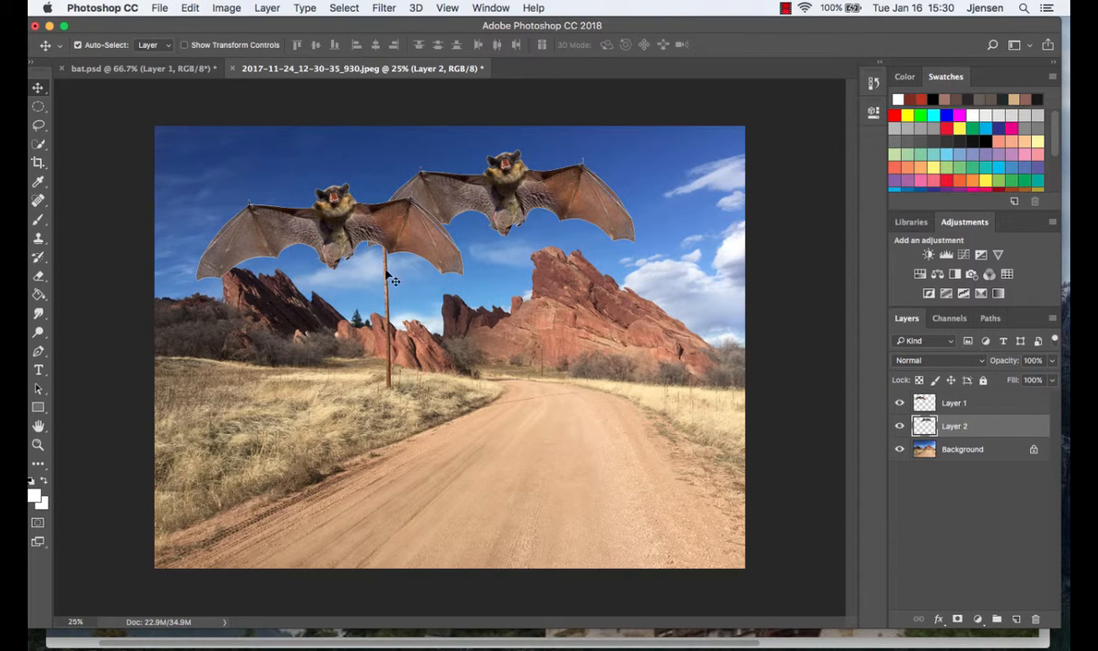
pyautogui.moveTo(977, 406); pyautogui.dragTo(963, 433)
# Convert the locked Background into a regular layer and move it to the top of the layer stack
pyautogui.doubleClick(950, 455)
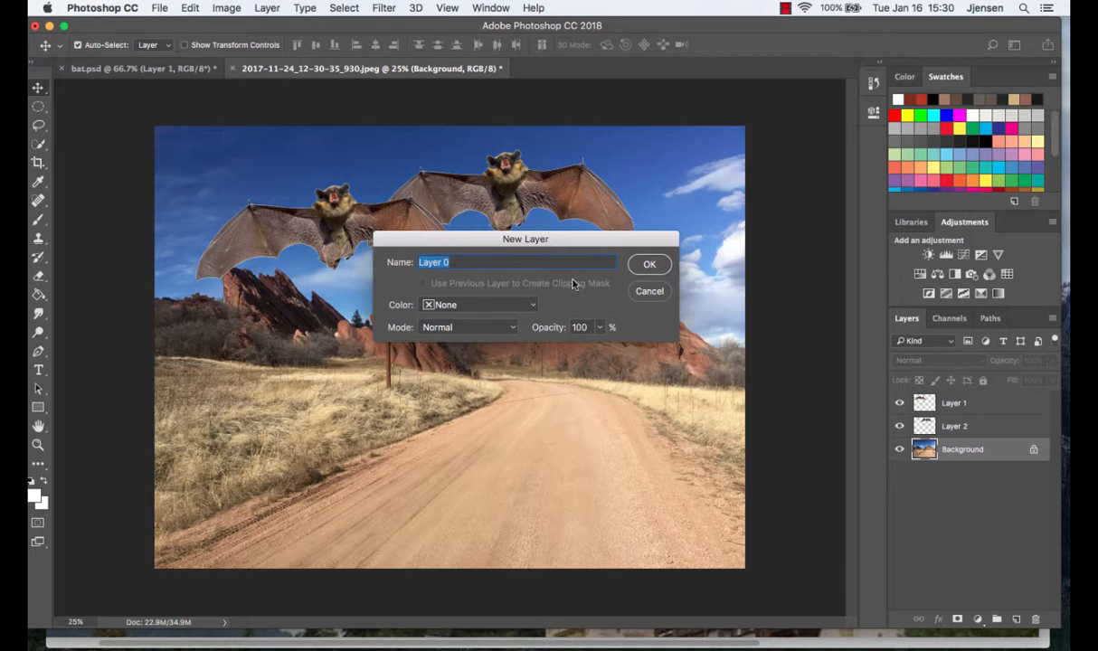
pyautogui.click(644, 271)
pyautogui.moveTo(966, 451); pyautogui.dragTo(941, 416)
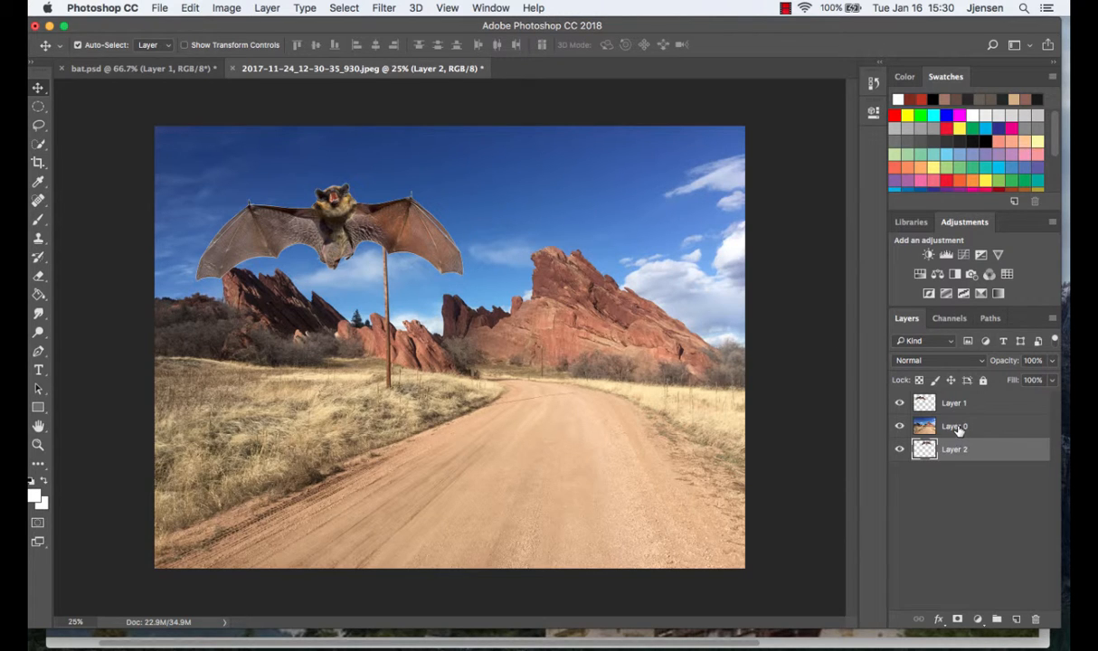
pyautogui.moveTo(957, 429); pyautogui.dragTo(907, 375)
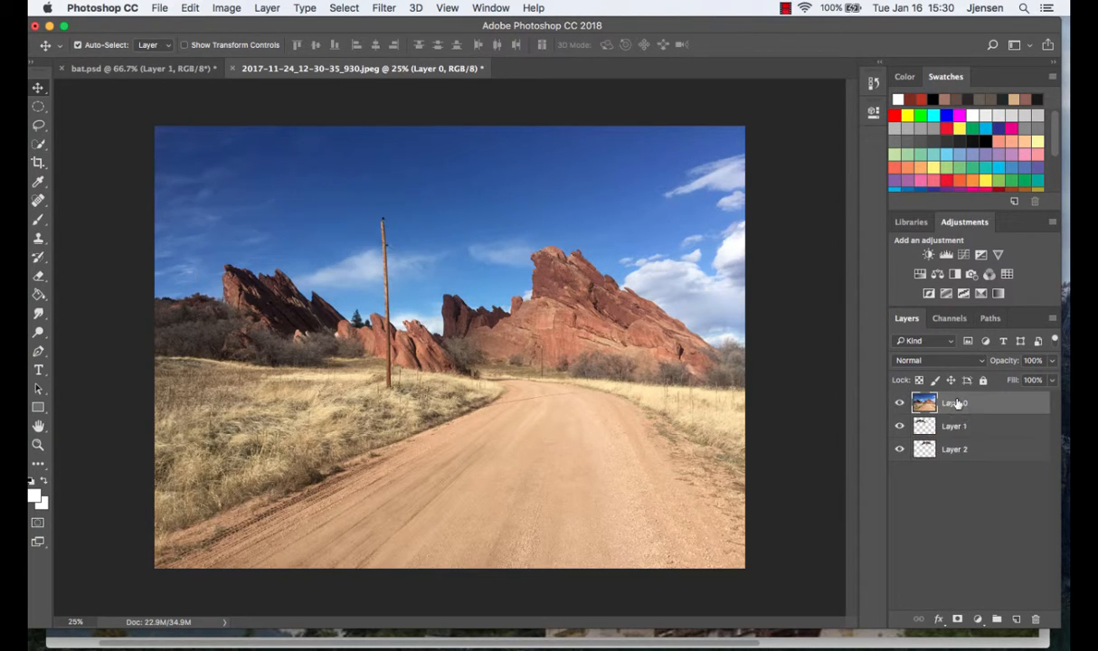
# Hide the landscape layer and both bat layers
pyautogui.click(900, 404)
pyautogui.click(899, 427)
pyautogui.click(899, 449)
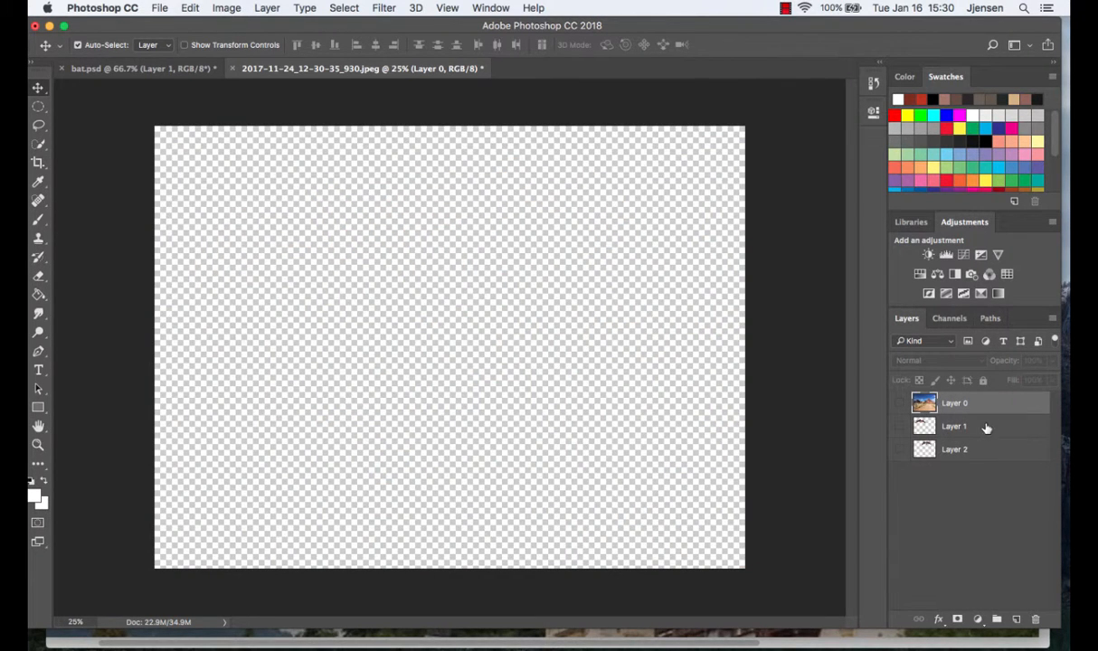